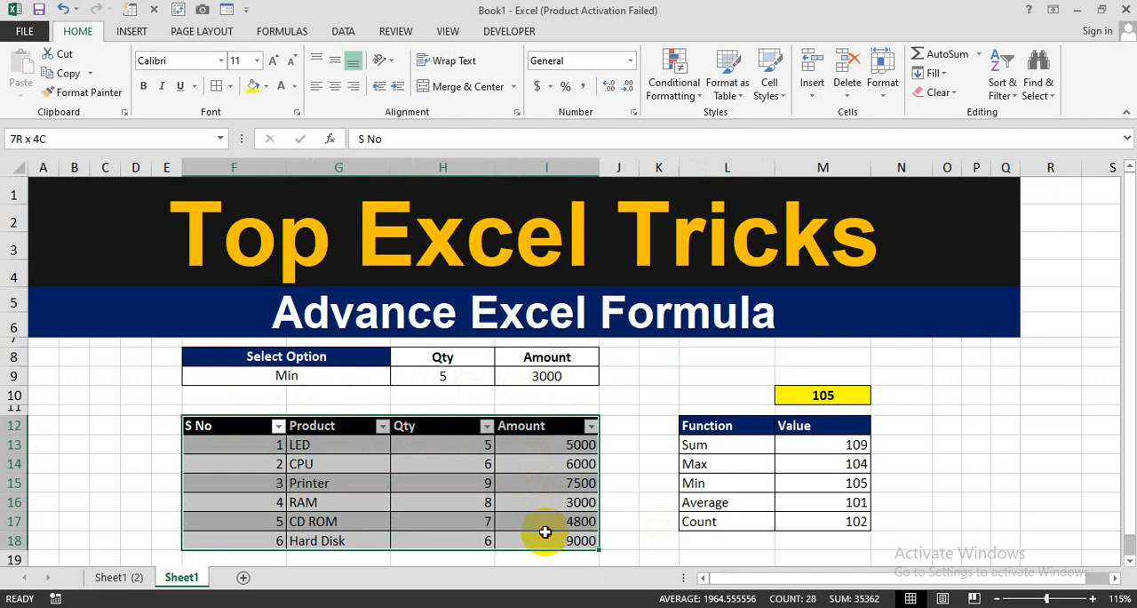
# - Set the Select Option cell F9 to Max and check the Qty and Amount results beside it
pyautogui.moveTo(545, 531); pyautogui.dragTo(545, 532)
pyautogui.click(325, 374)
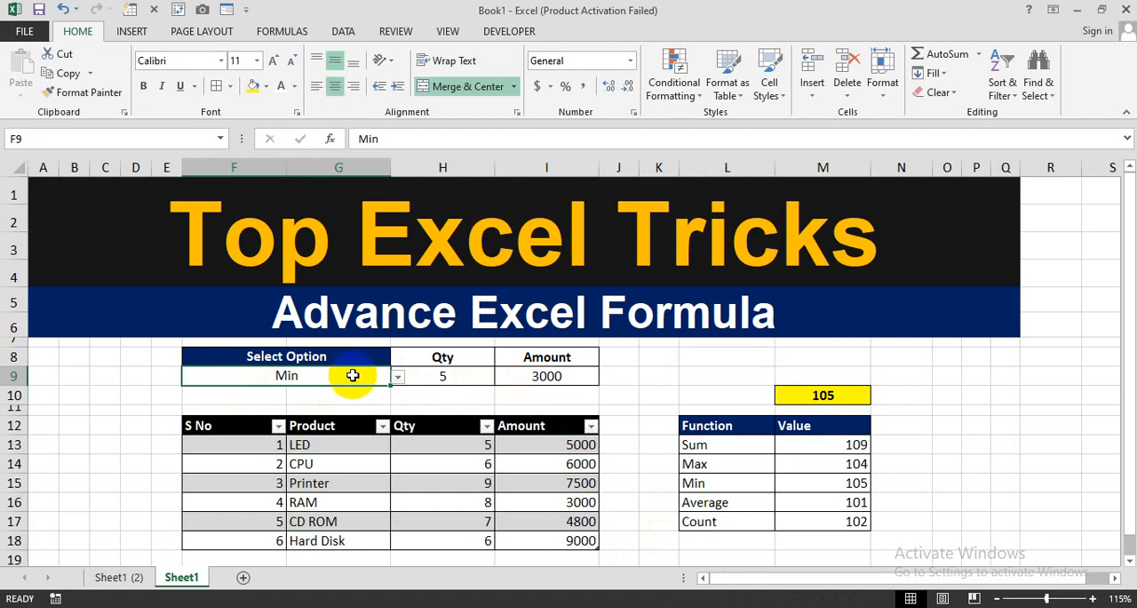
pyautogui.click(397, 378)
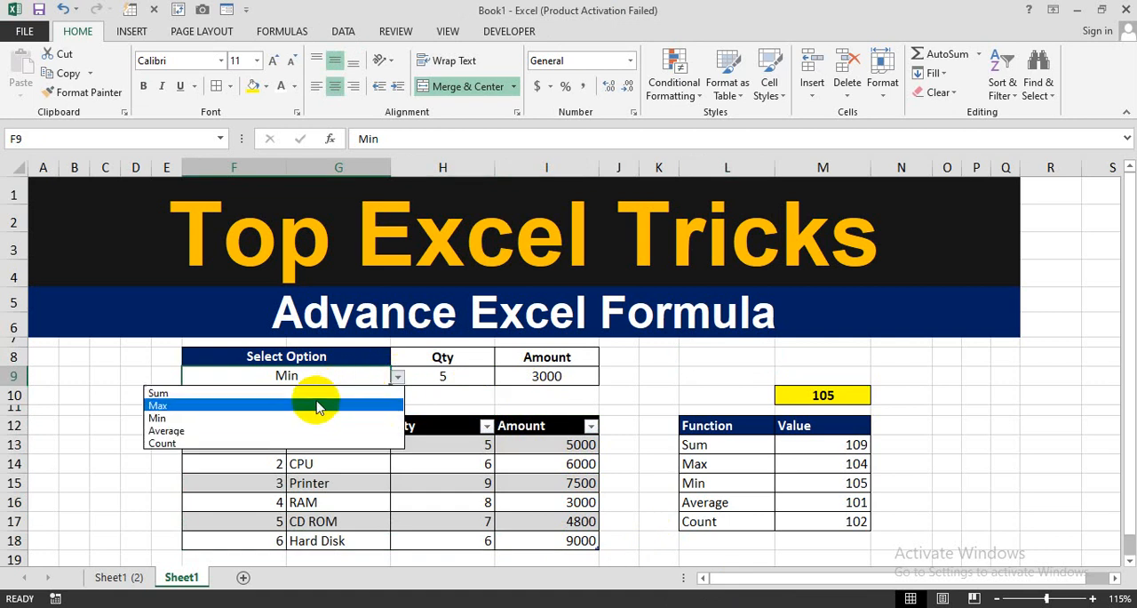
pyautogui.click(254, 407)
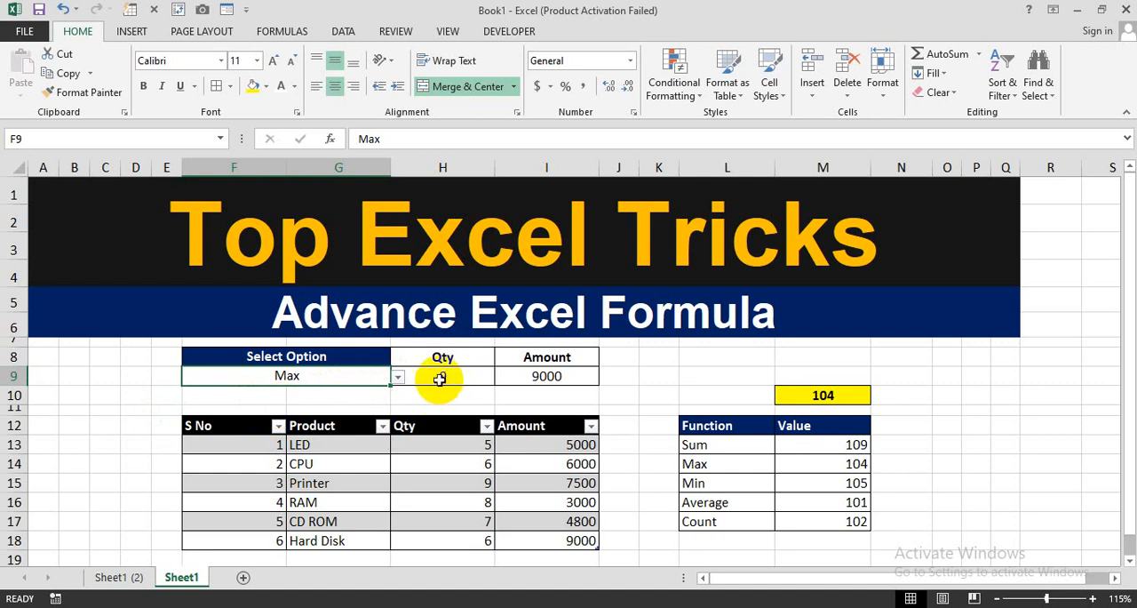
pyautogui.click(445, 379)
pyautogui.click(528, 375)
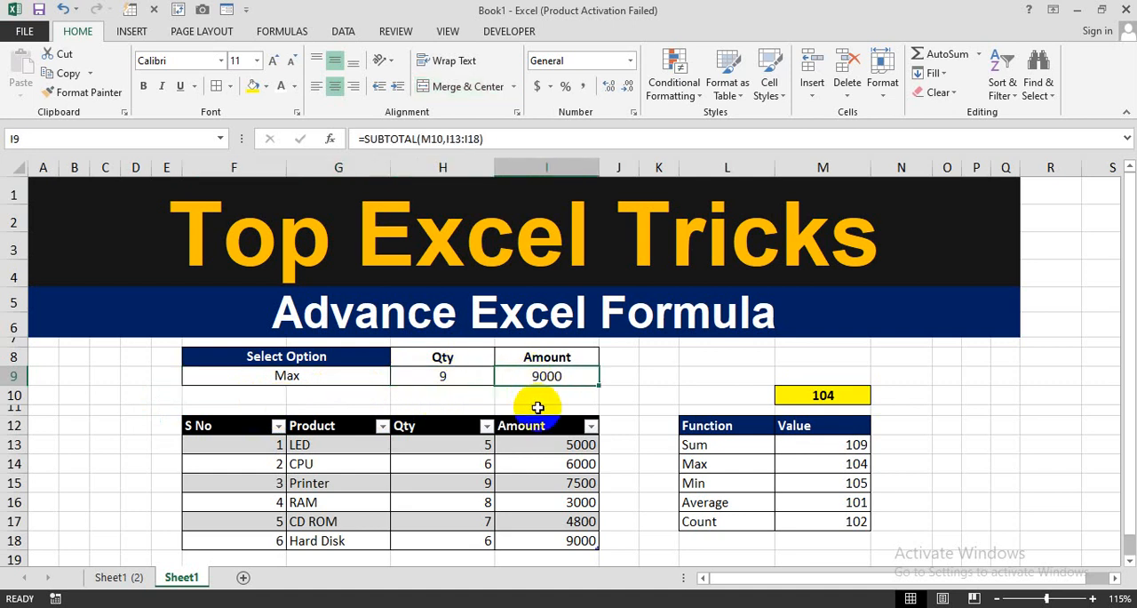
# - Switch the Select Option cell F9 to Min and check the Qty and Amount results
pyautogui.click(356, 377)
pyautogui.click(397, 377)
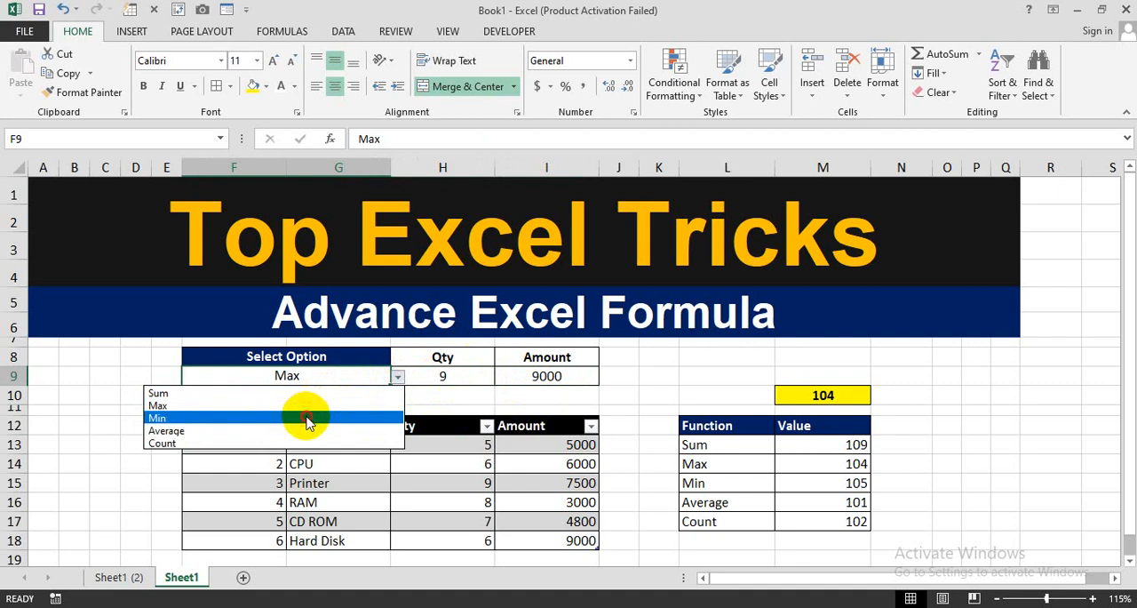
pyautogui.click(306, 418)
pyautogui.click(454, 381)
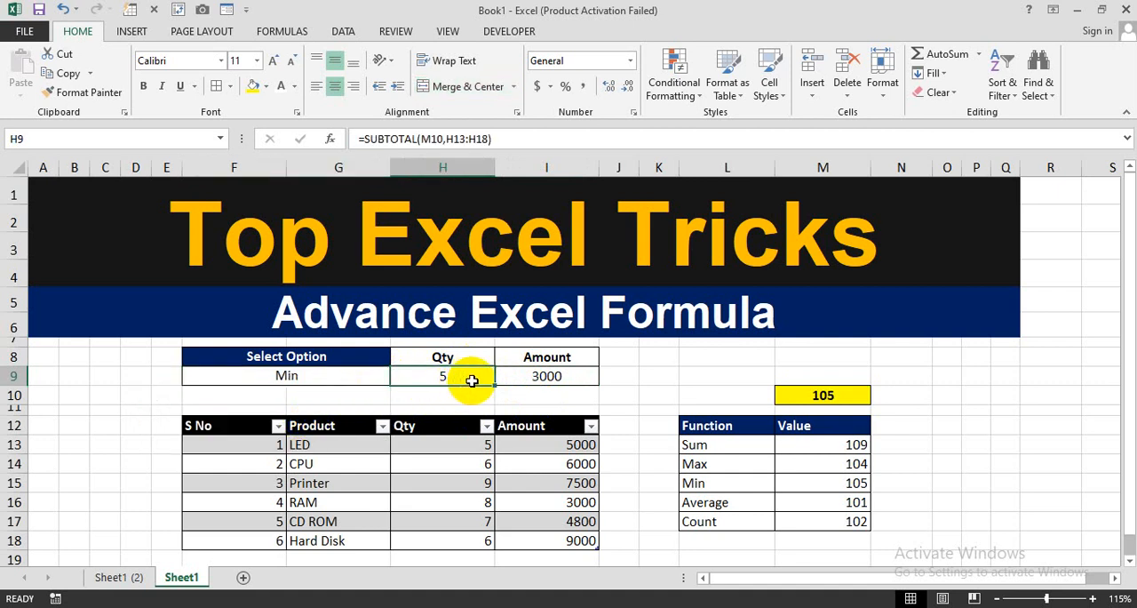
pyautogui.click(538, 379)
# - Change the Select Option cell F9 to Average and inspect the Qty and Amount formulas in H9 and I9
pyautogui.click(372, 379)
pyautogui.click(398, 377)
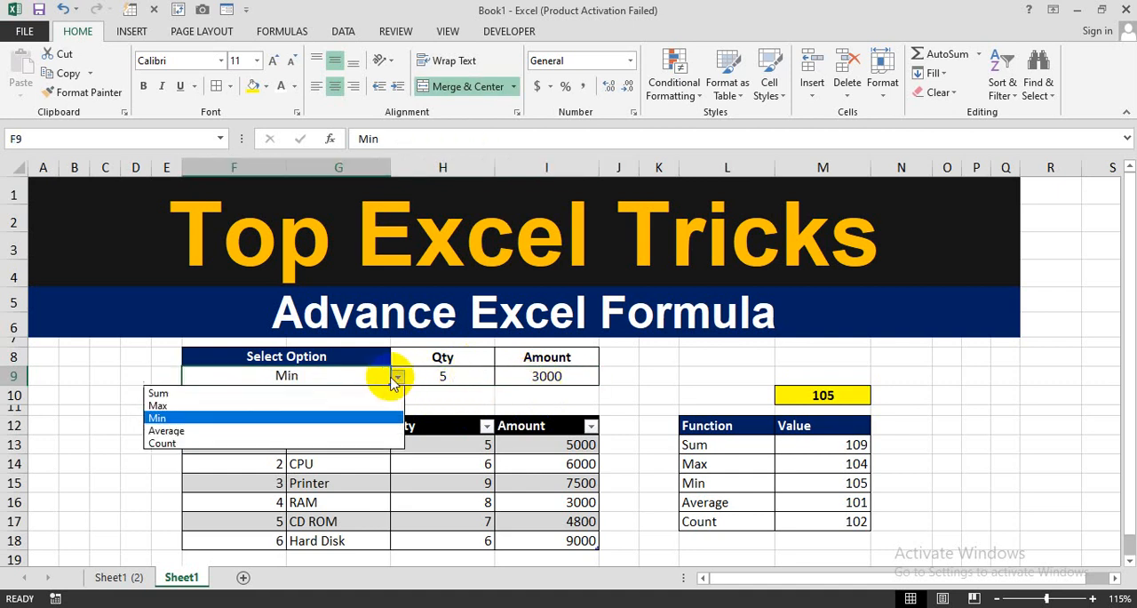
pyautogui.click(306, 430)
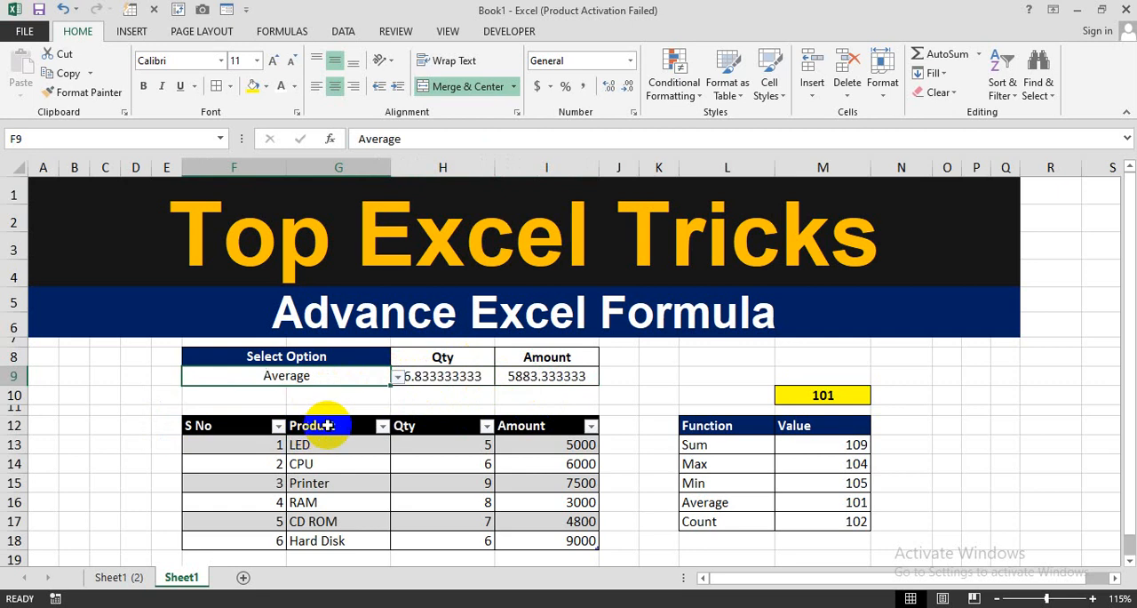
pyautogui.click(432, 392)
pyautogui.click(444, 377)
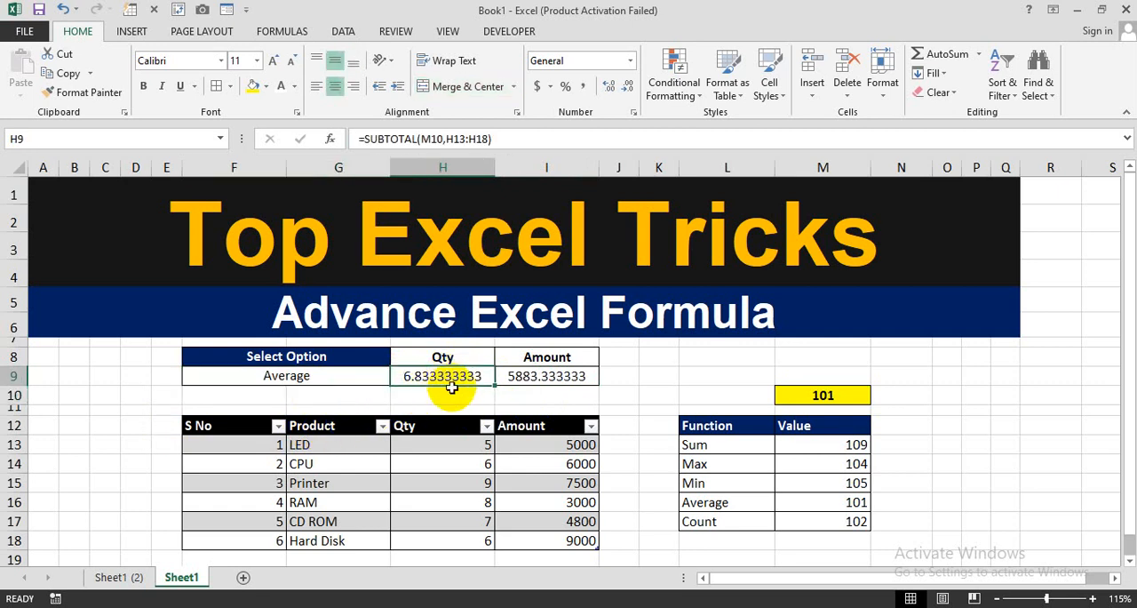
pyautogui.click(535, 374)
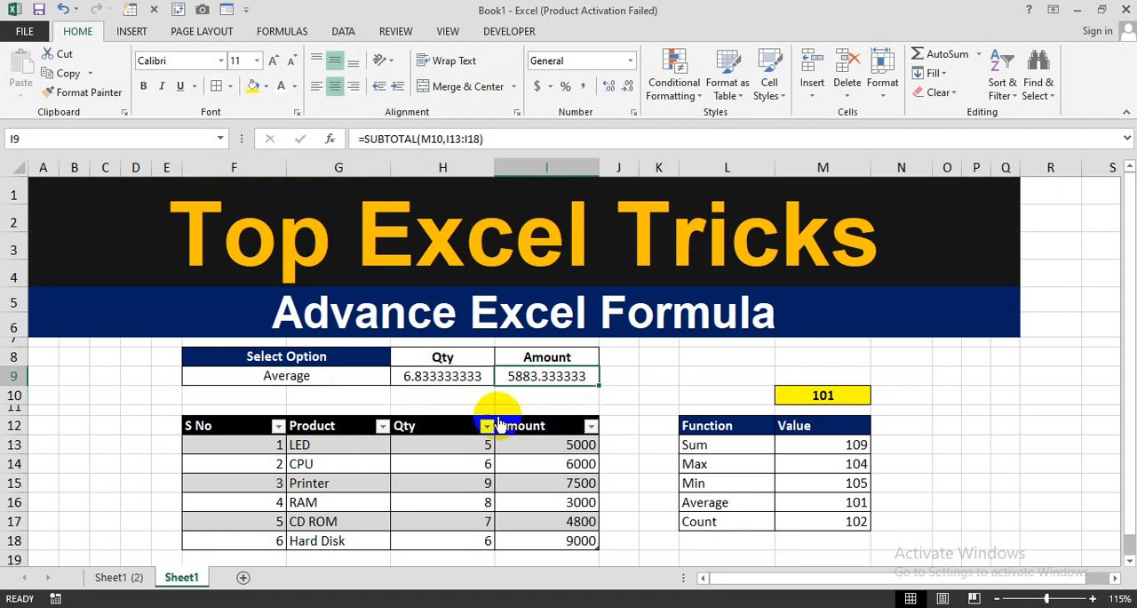
# - Go to the Sheet1 (2) worksheet and examine the table that pairs each function with its value
pyautogui.click(118, 579)
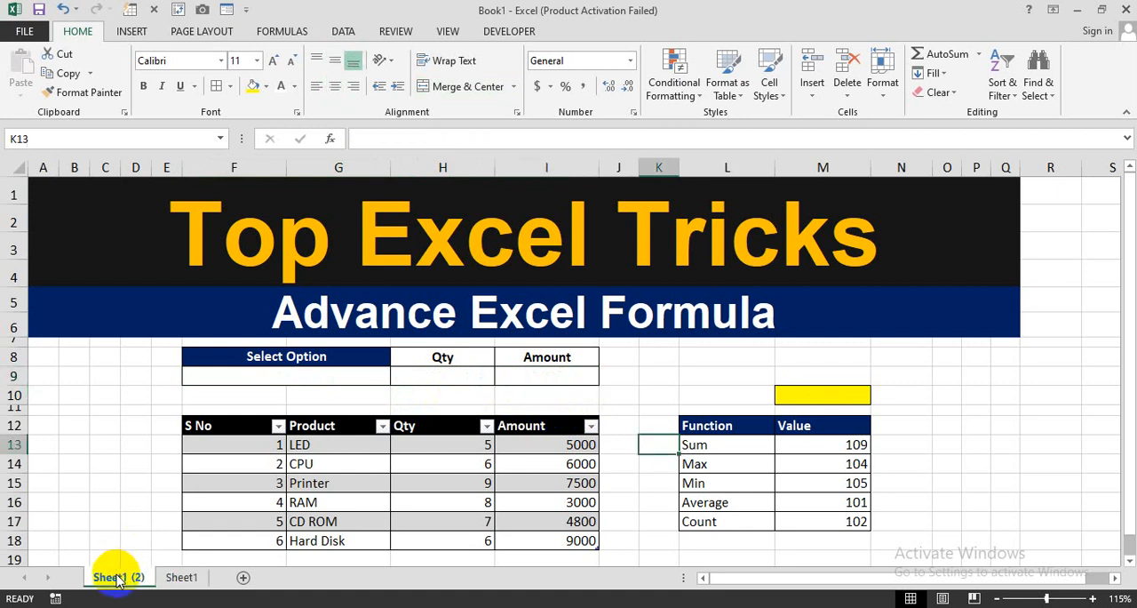
pyautogui.click(362, 398)
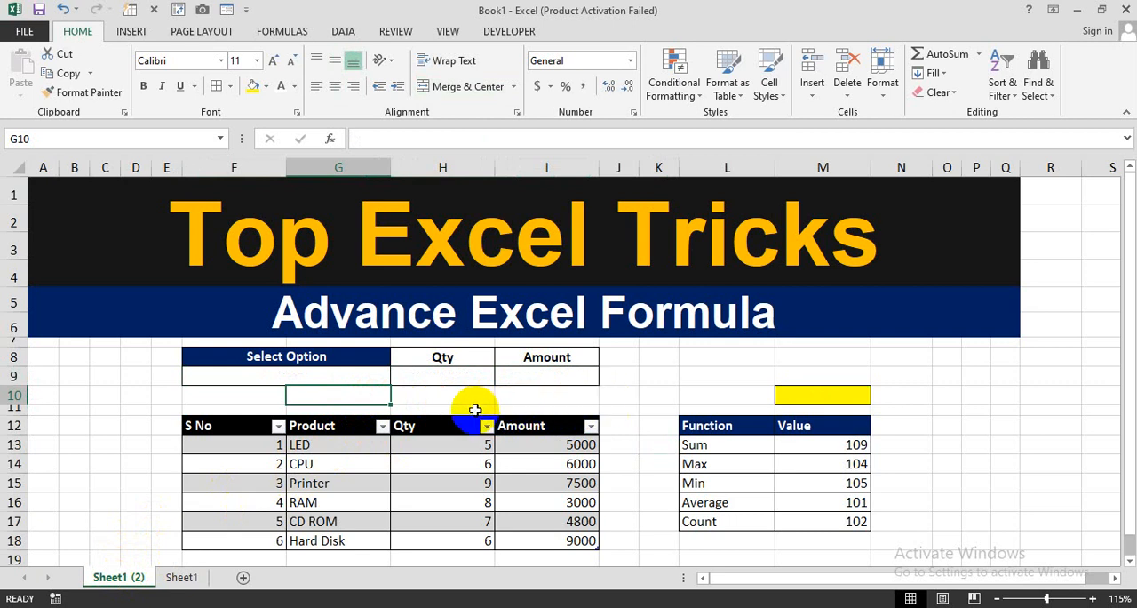
pyautogui.moveTo(688, 428); pyautogui.dragTo(806, 524)
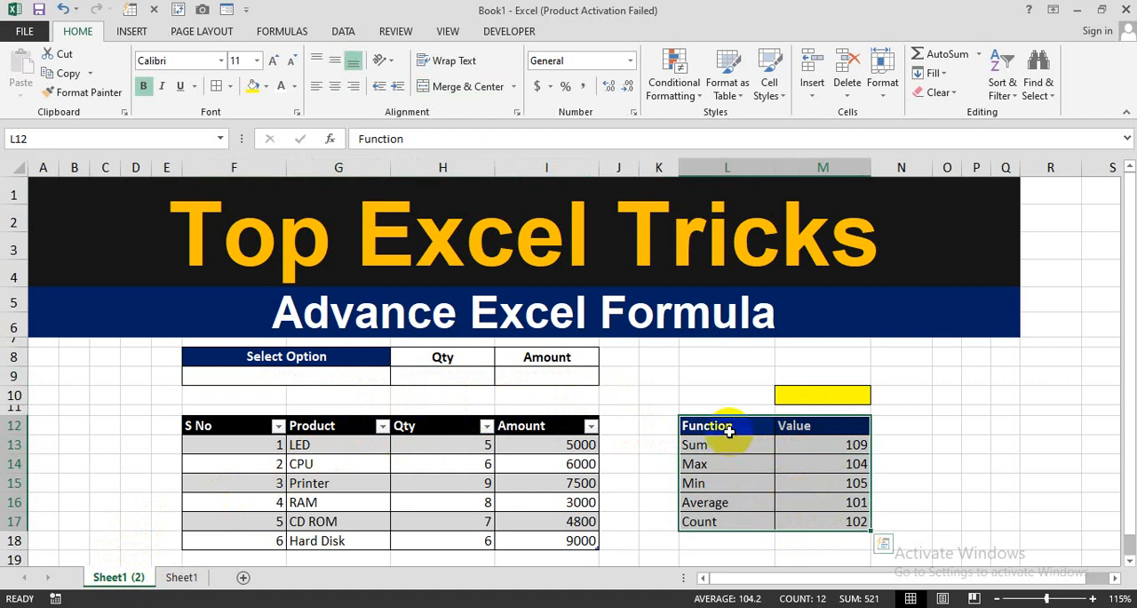
pyautogui.moveTo(729, 430); pyautogui.dragTo(727, 476)
pyautogui.click(724, 467)
pyautogui.click(713, 484)
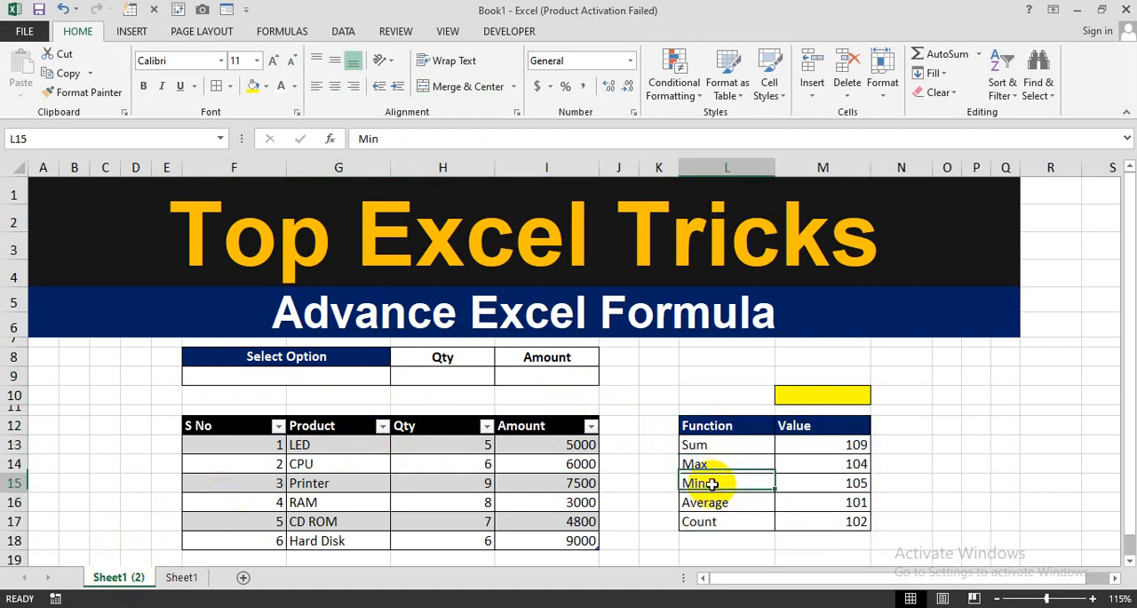
pyautogui.click(708, 500)
pyautogui.click(711, 522)
pyautogui.moveTo(722, 453); pyautogui.dragTo(836, 469)
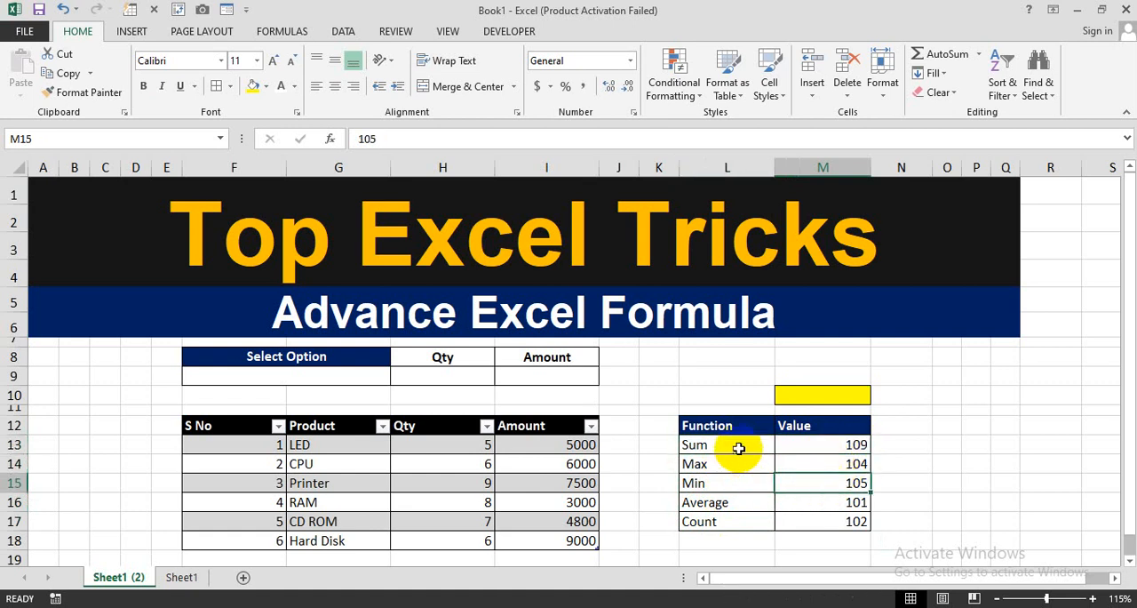
pyautogui.moveTo(738, 449); pyautogui.dragTo(816, 525)
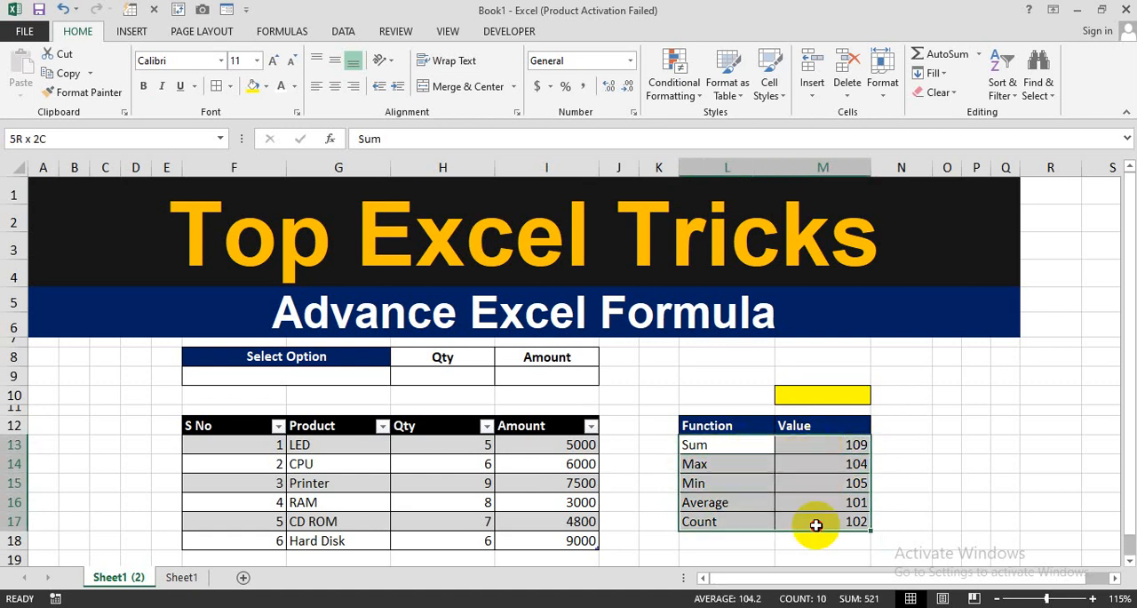
# - Start a SUBTOTAL formula in cell N13 and look through its list of function numbers
pyautogui.click(914, 433)
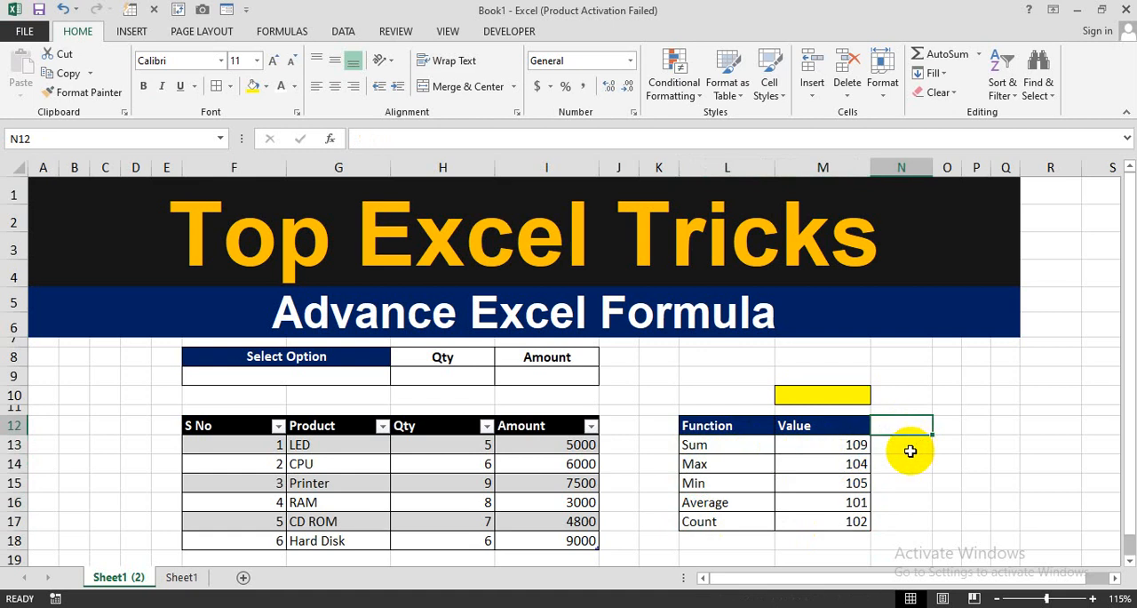
pyautogui.write('=sub')
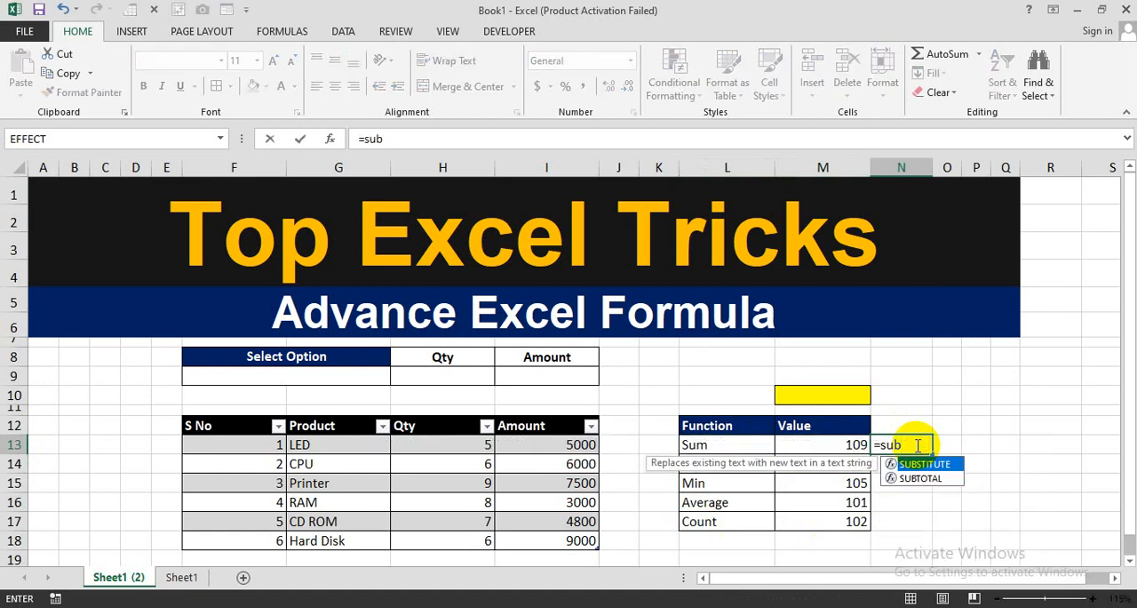
pyautogui.press('Down')
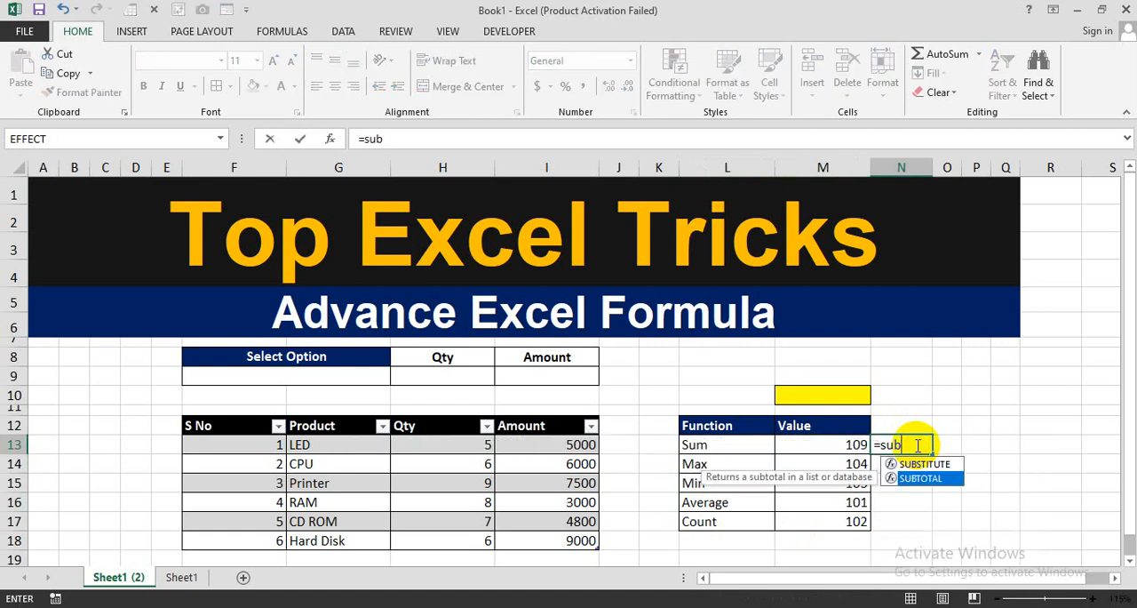
pyautogui.press('Tab')
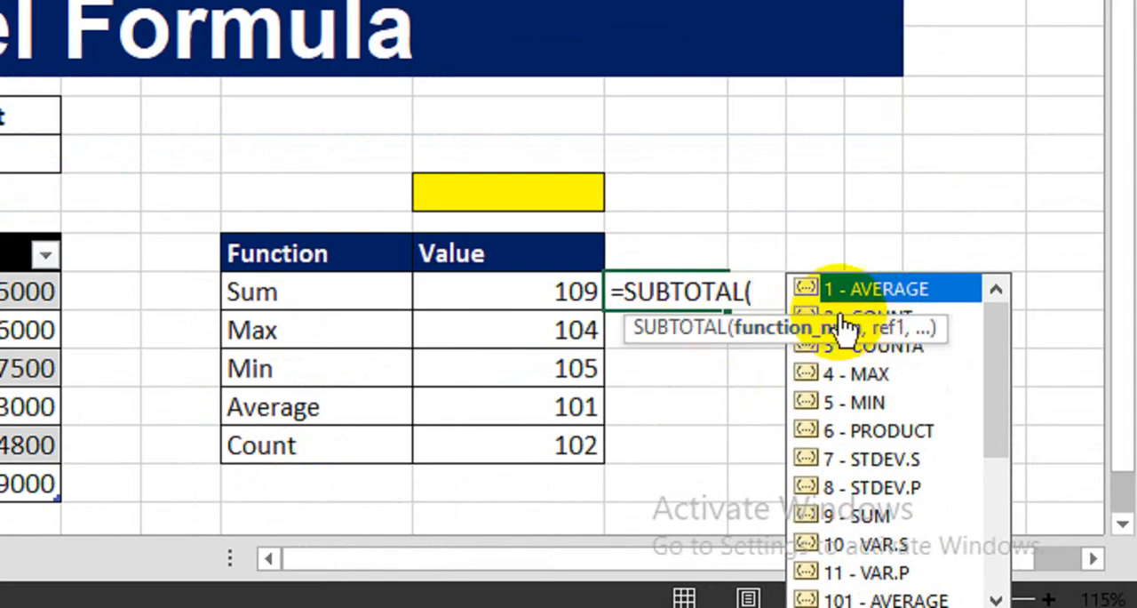
pyautogui.moveTo(997, 332); pyautogui.dragTo(1010, 389)
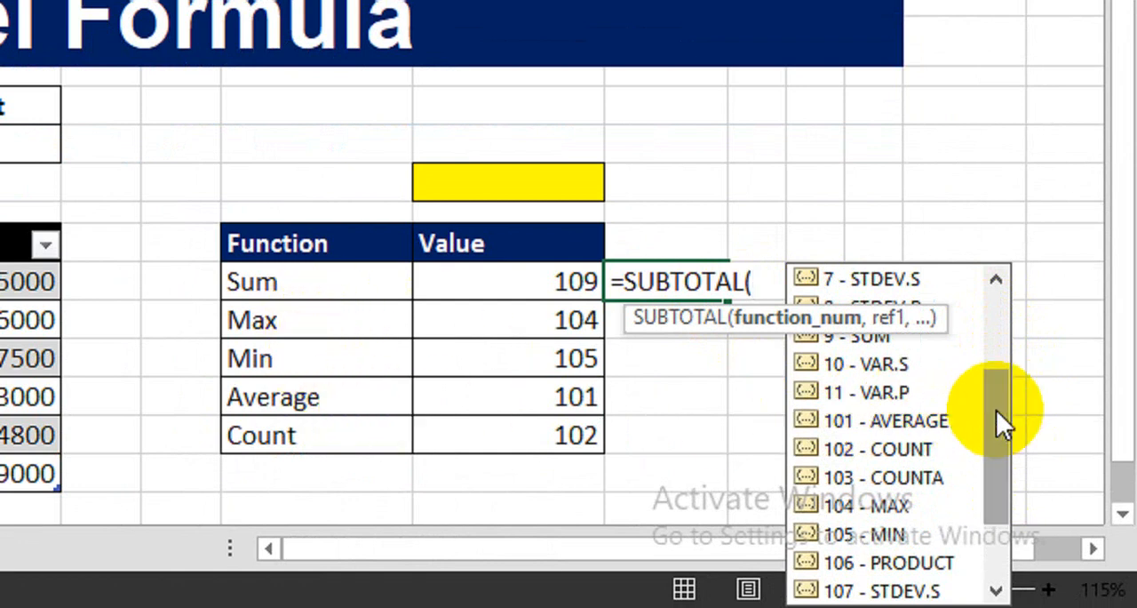
pyautogui.moveTo(996, 410); pyautogui.dragTo(1003, 447)
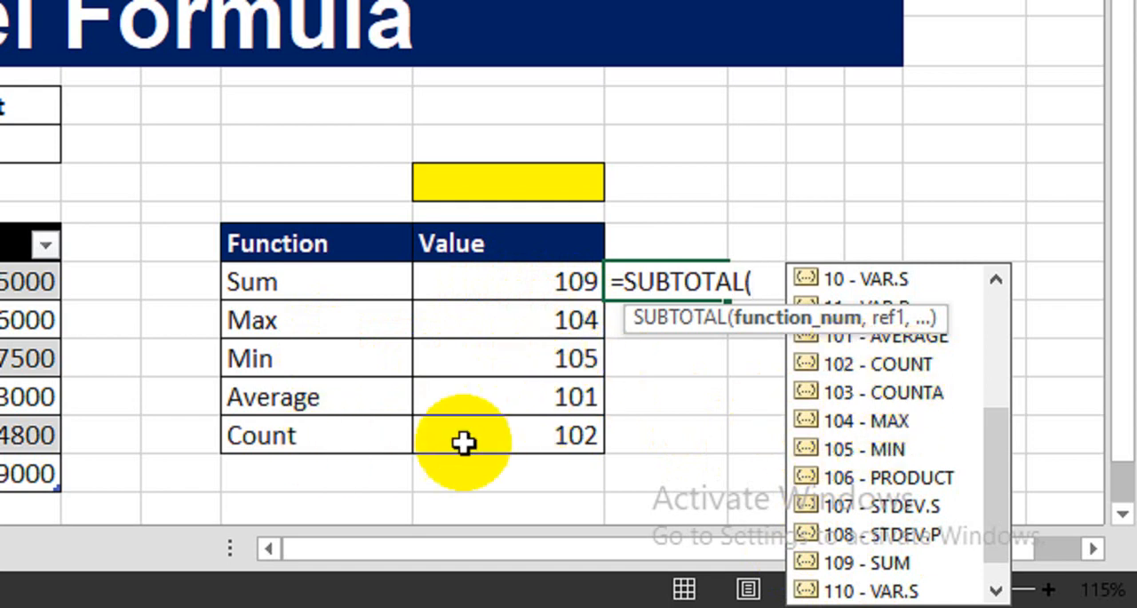
# - Discard the unfinished SUBTOTAL formula so cell N13 is left empty
pyautogui.click(690, 393)
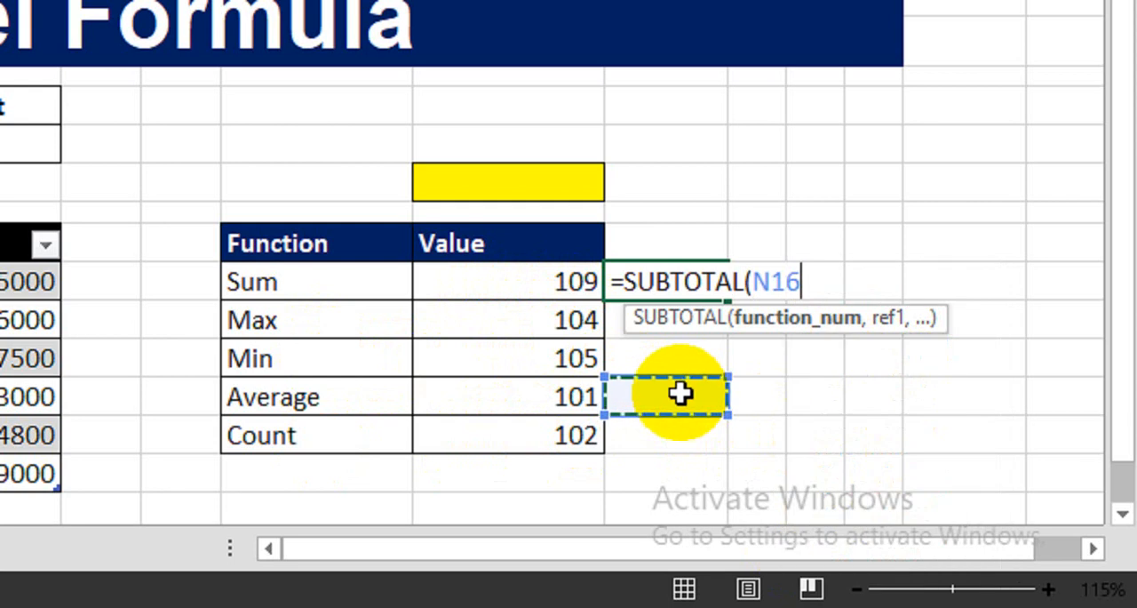
pyautogui.press('BackSpace')
pyautogui.press('BackSpace')
pyautogui.press('BackSpace')
pyautogui.press('BackSpace')
pyautogui.press('BackSpace')
pyautogui.press('BackSpace')
pyautogui.press('BackSpace')
pyautogui.press('BackSpace')
pyautogui.press('BackSpace')
pyautogui.press('BackSpace')
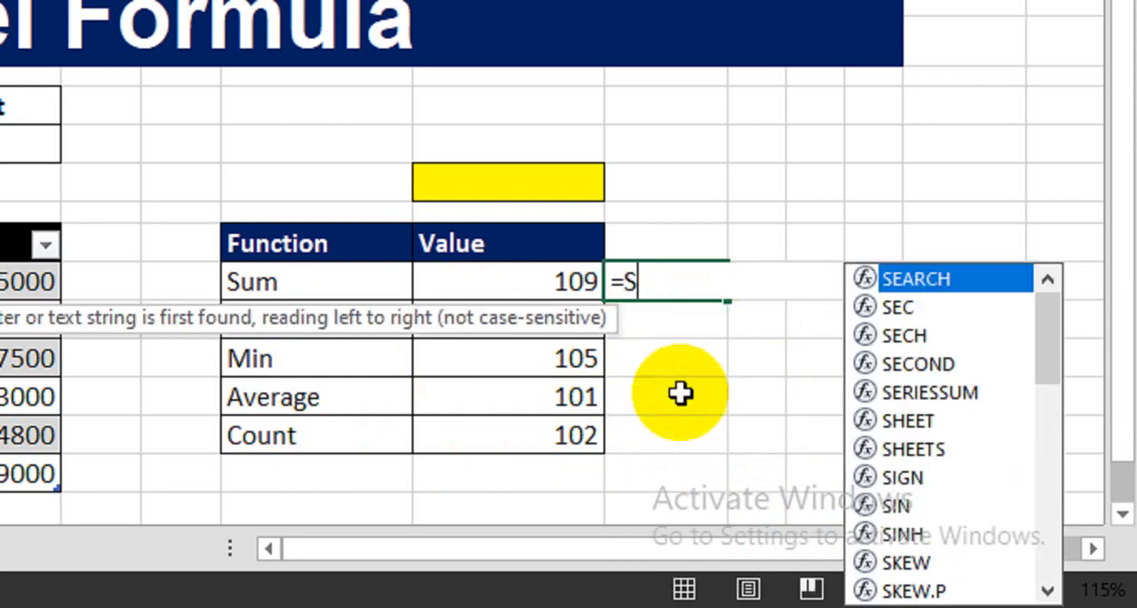
pyautogui.press('Return')
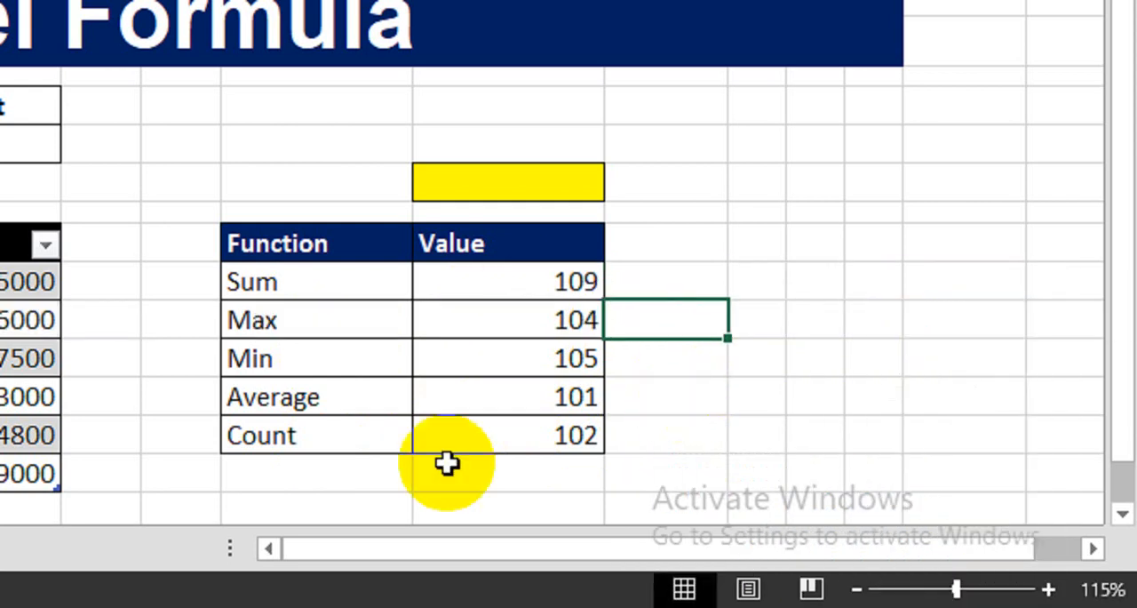
# - Begin a VLOOKUP formula in the yellow cell M10 with F9 as its lookup value
pyautogui.moveTo(285, 248); pyautogui.dragTo(503, 429)
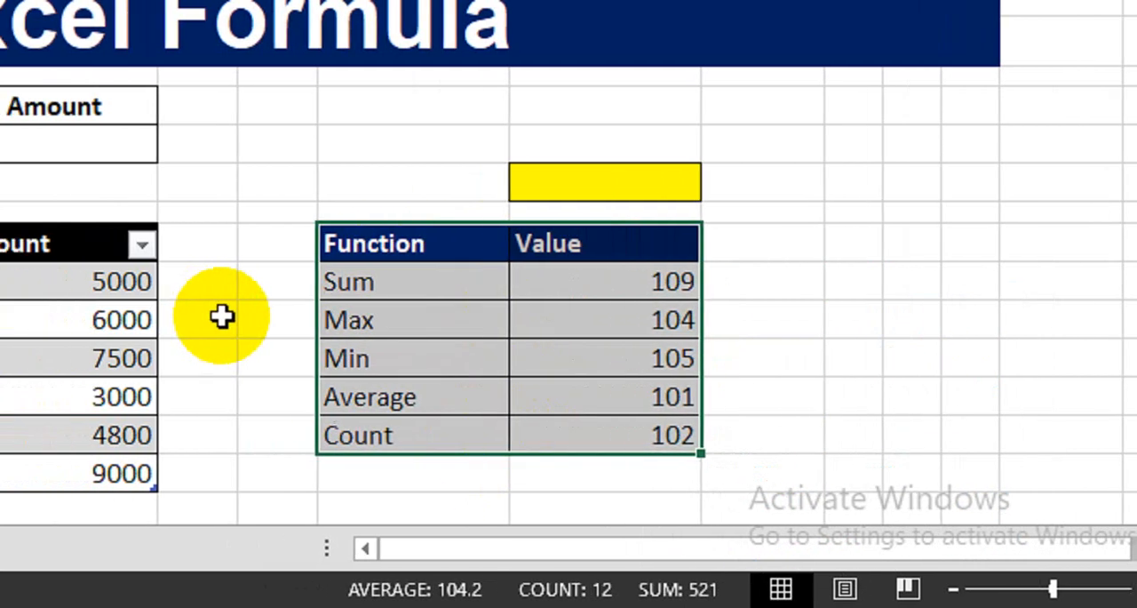
pyautogui.click(393, 178)
pyautogui.moveTo(537, 175); pyautogui.dragTo(732, 118)
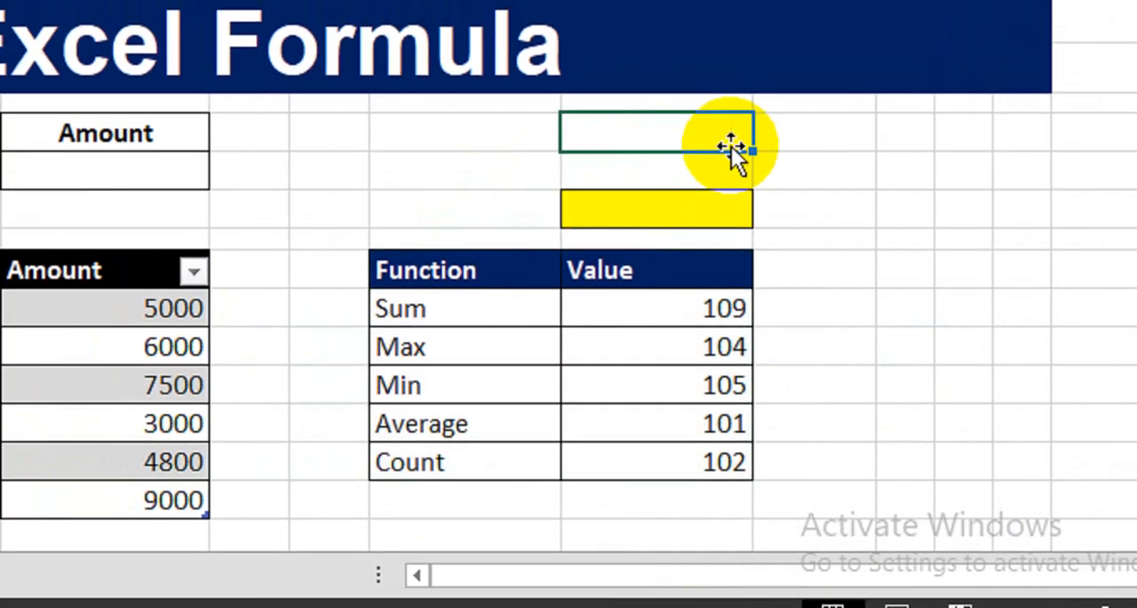
pyautogui.click(654, 172)
pyautogui.write('=vl')
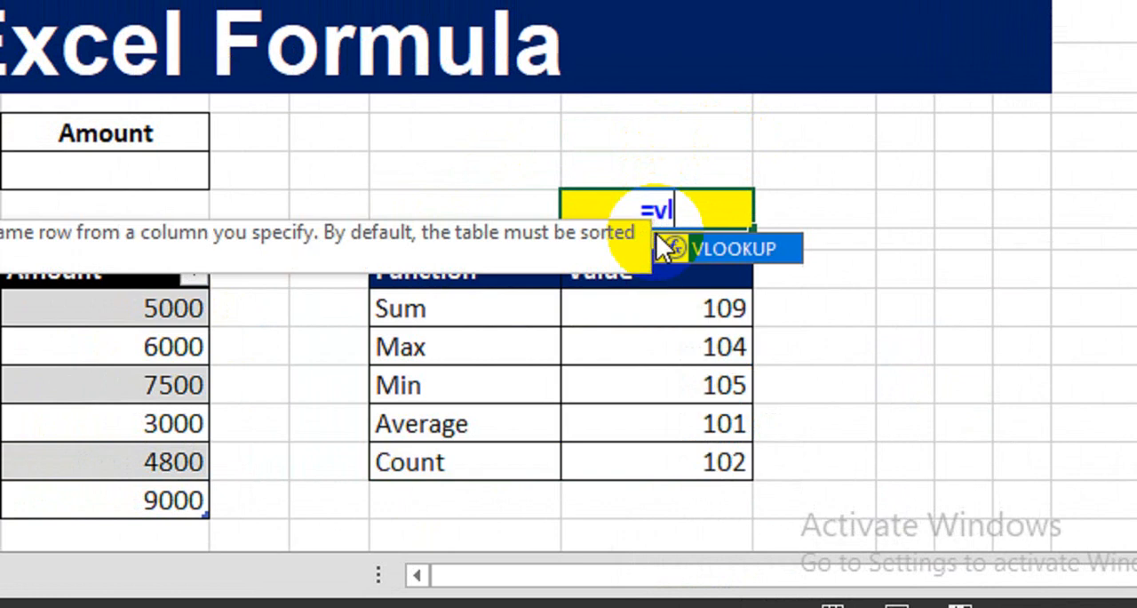
pyautogui.press('Tab')
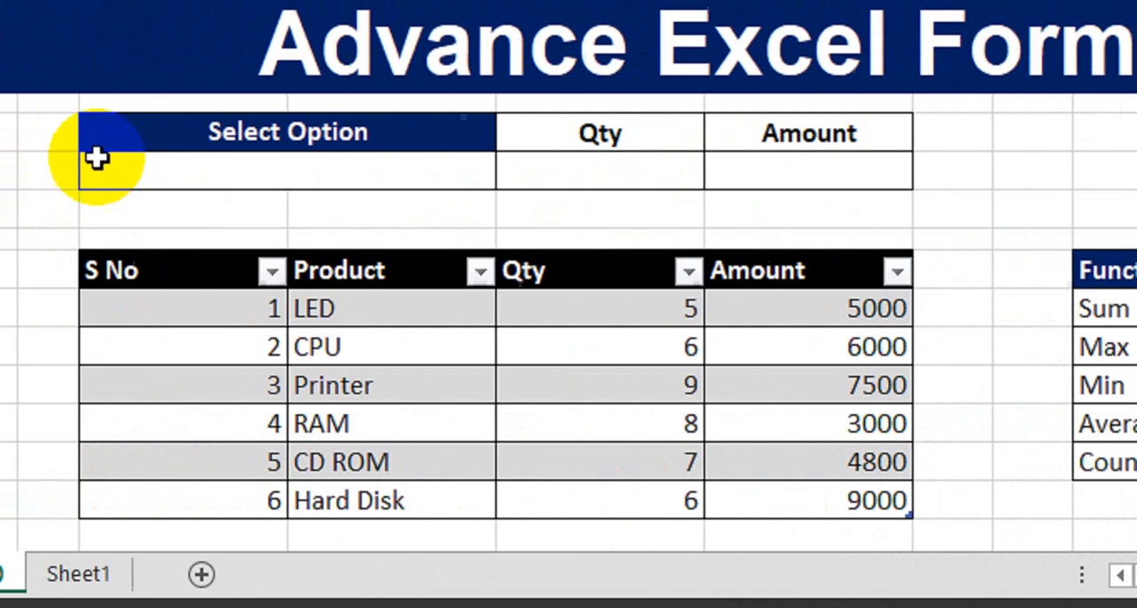
pyautogui.click(341, 174)
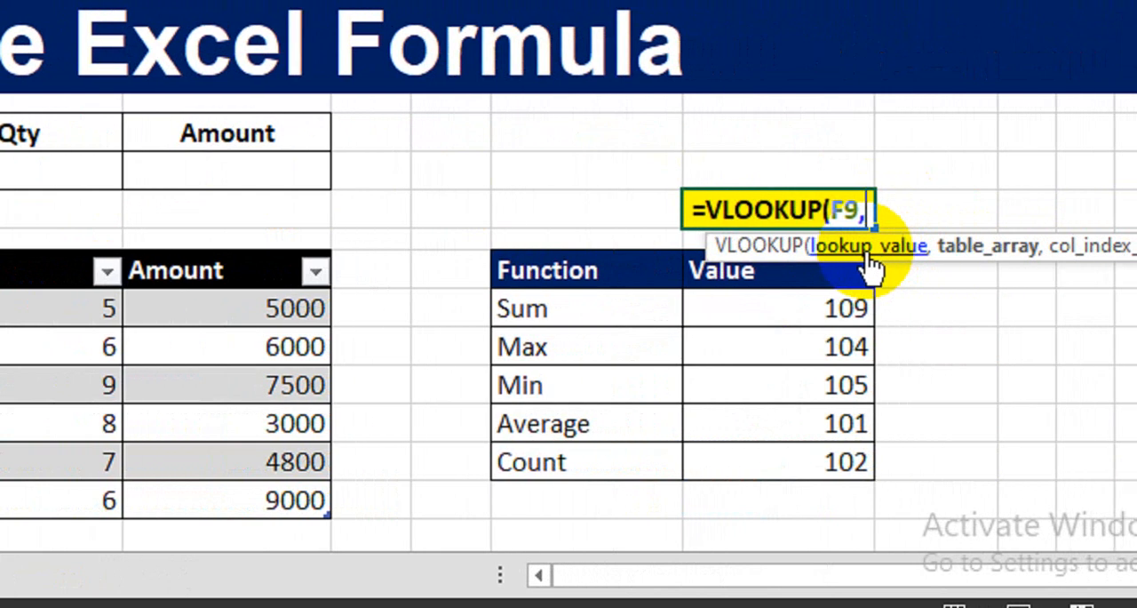
pyautogui.write(',')
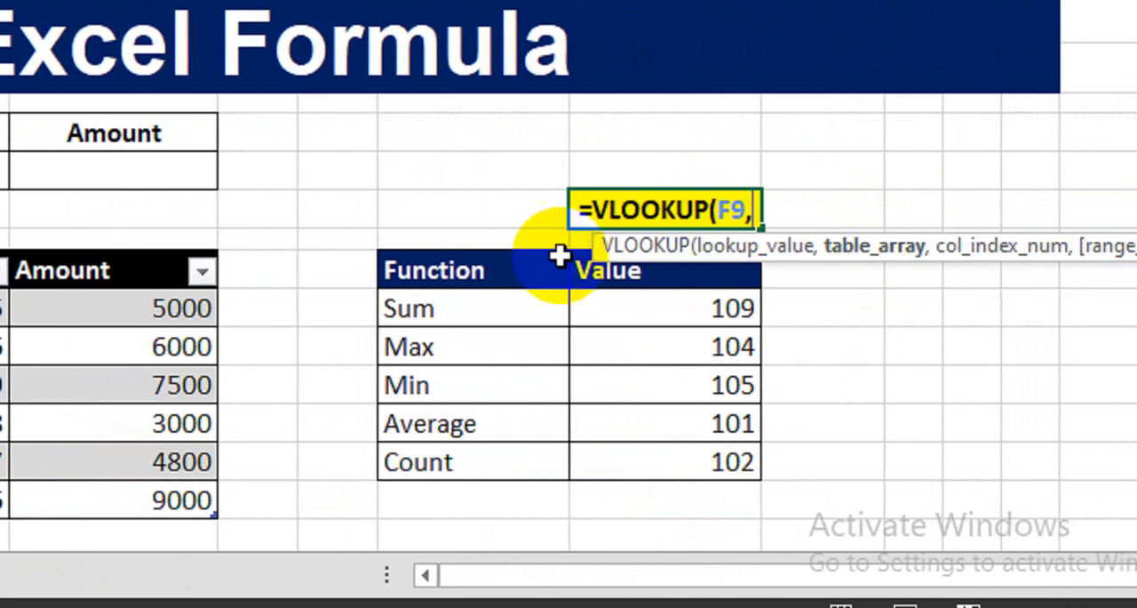
# - Complete the VLOOKUP in M10 with table range L12:M17, column index 2 and range lookup 0
pyautogui.moveTo(470, 268); pyautogui.dragTo(693, 461)
pyautogui.write(',')
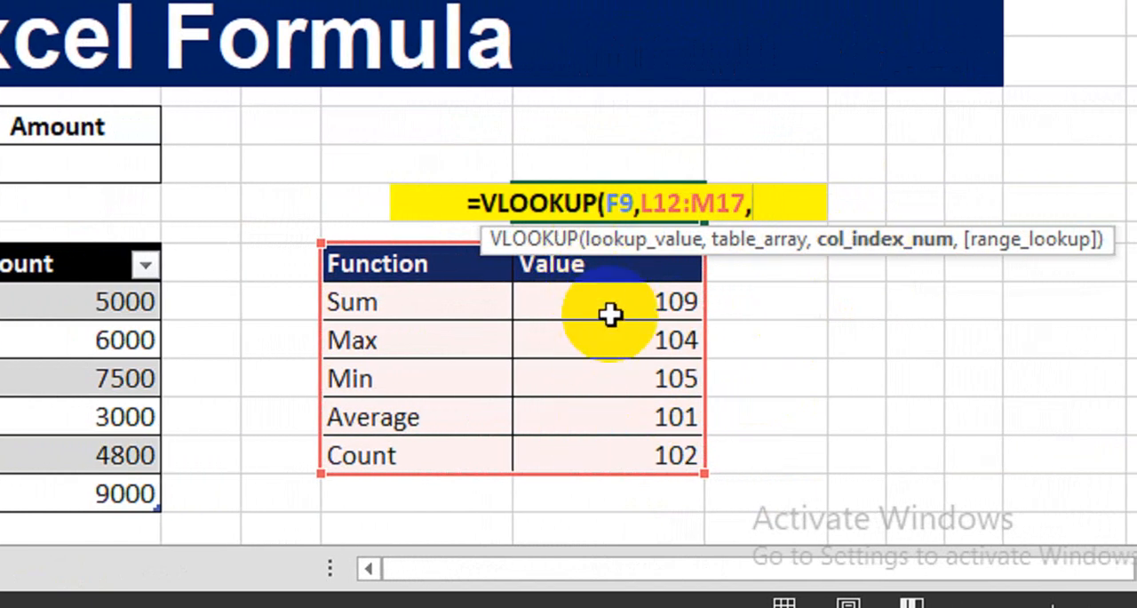
pyautogui.write('2,0')
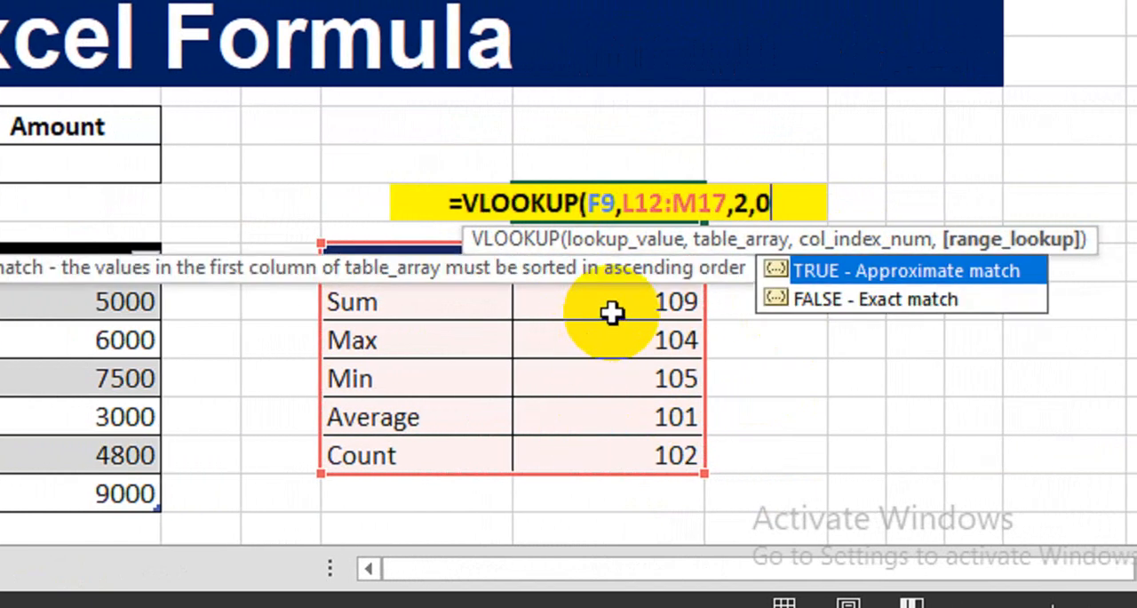
pyautogui.write(')')
pyautogui.press('Return')
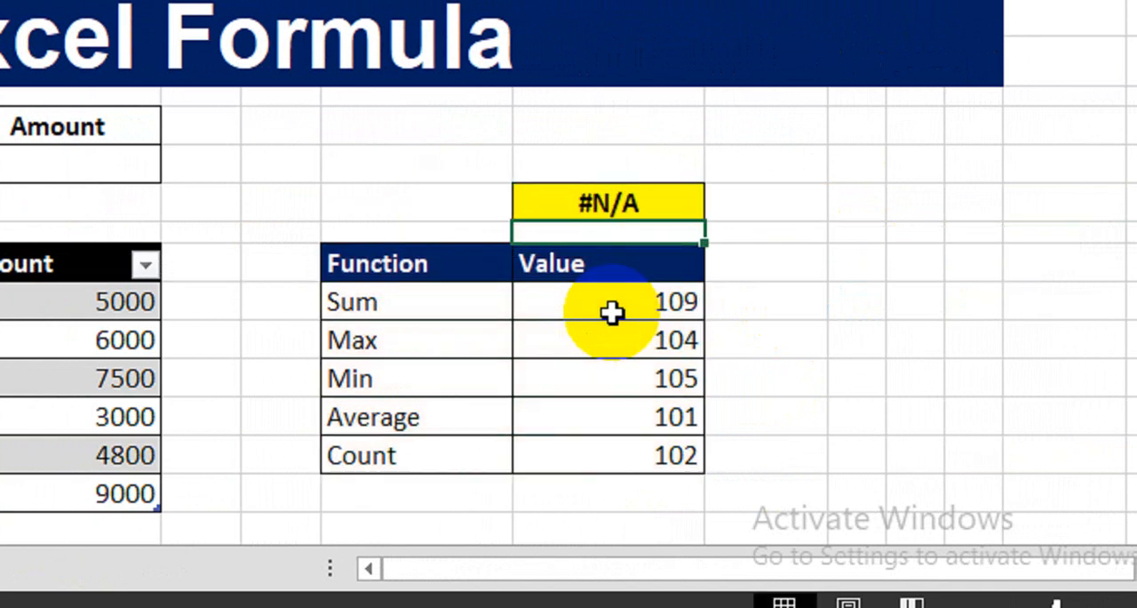
pyautogui.click(632, 199)
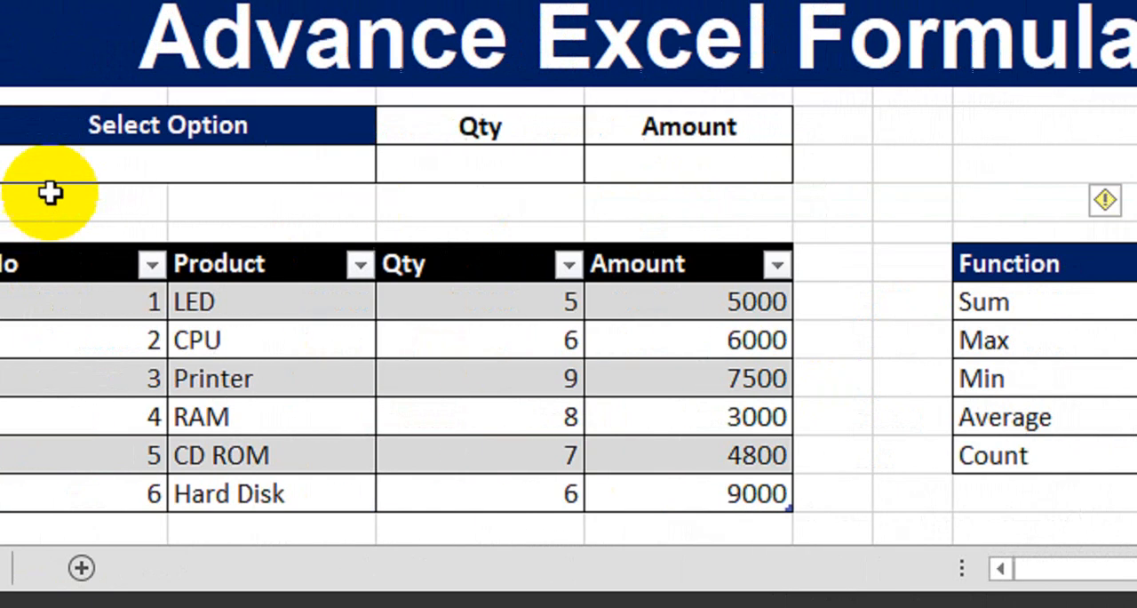
# - Enter Sum as the selected option in F9 and check the function number returned in the yellow cell M10
pyautogui.click(275, 166)
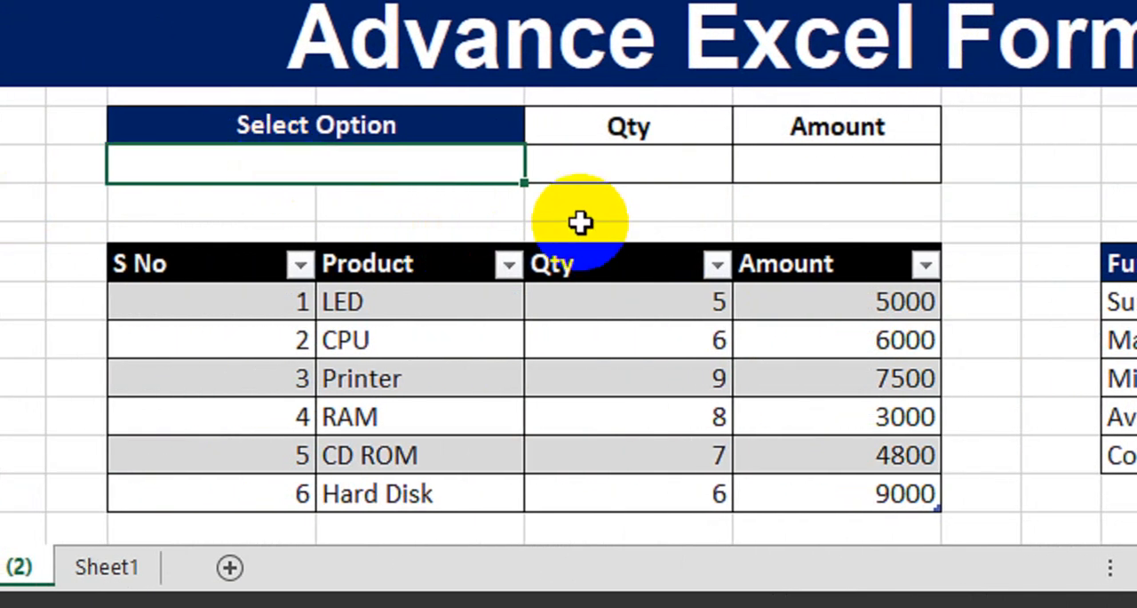
pyautogui.write('Sum')
pyautogui.press('Return')
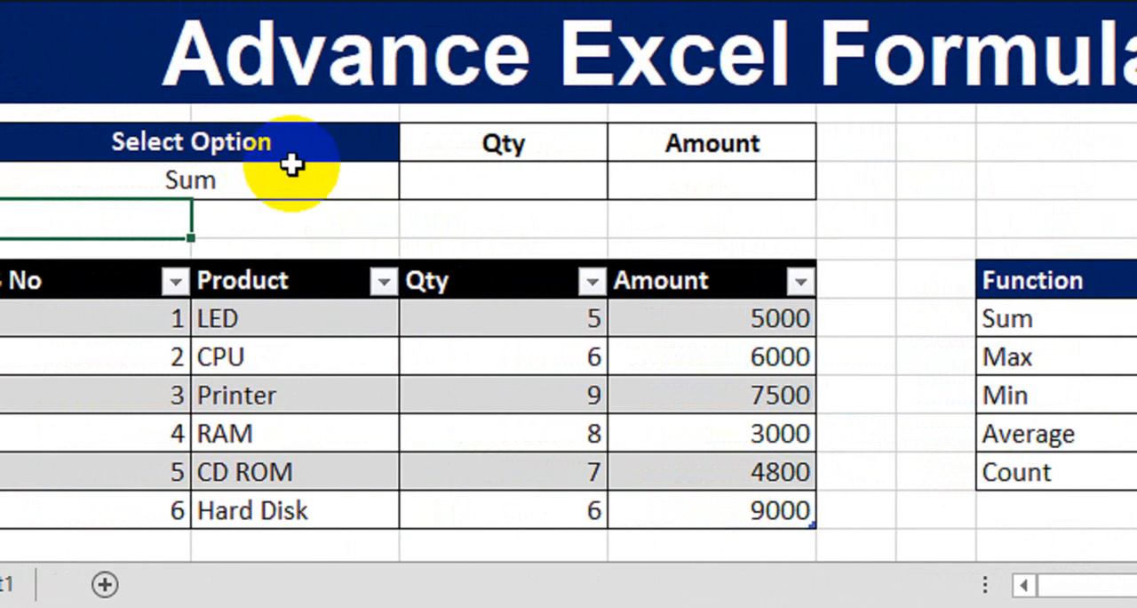
pyautogui.click(203, 186)
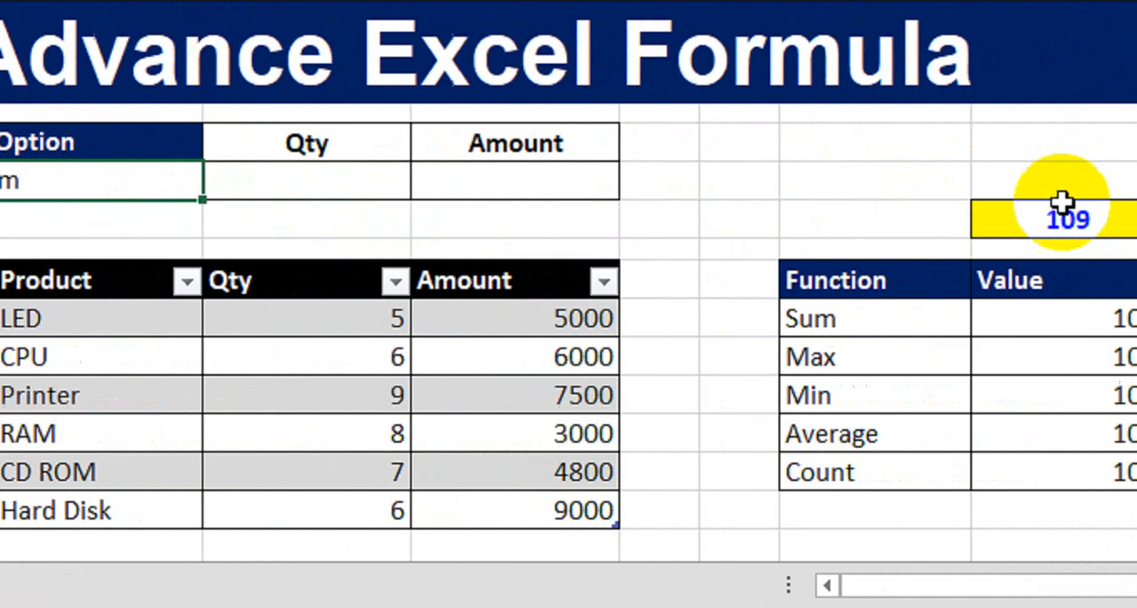
pyautogui.click(862, 325)
pyautogui.click(855, 226)
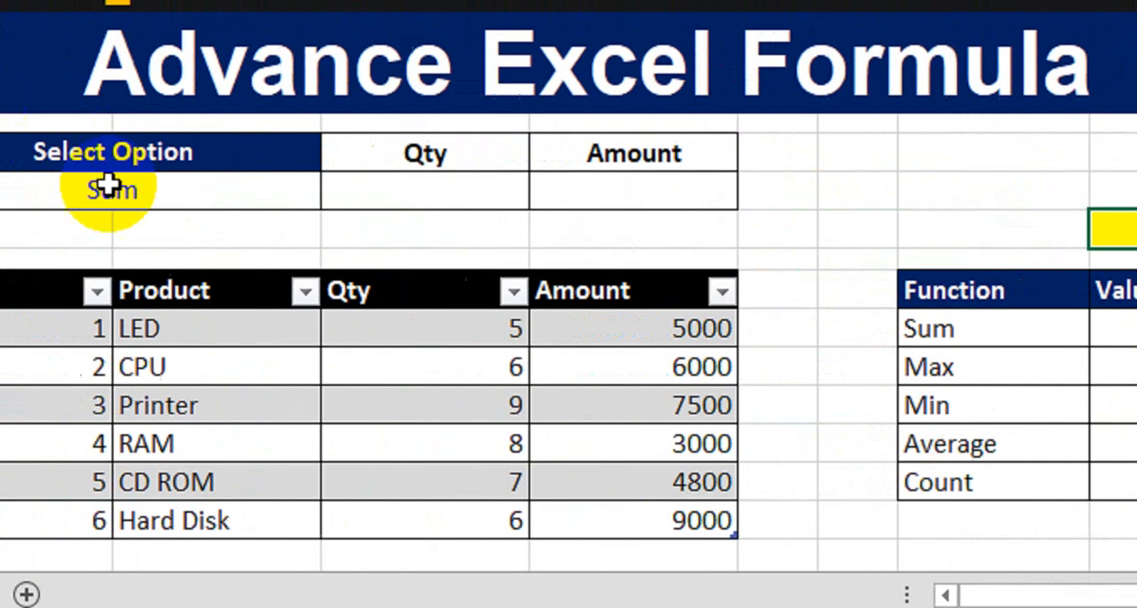
# - Change the option in F9 to Min and compare the yellow cell's result with the Function and Value table
pyautogui.click(108, 186)
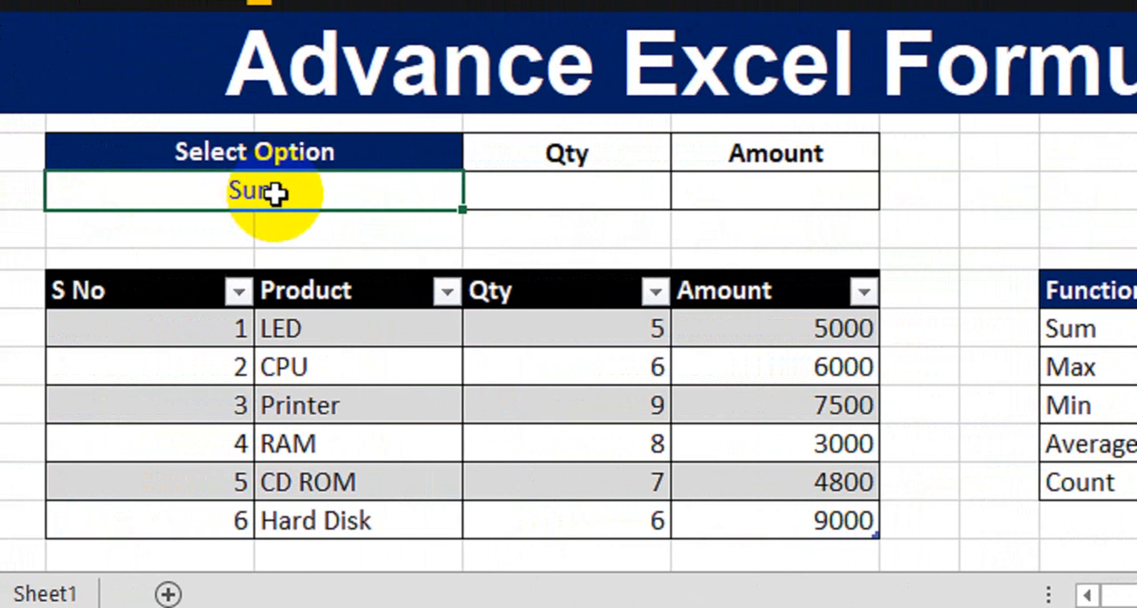
pyautogui.press('Return')
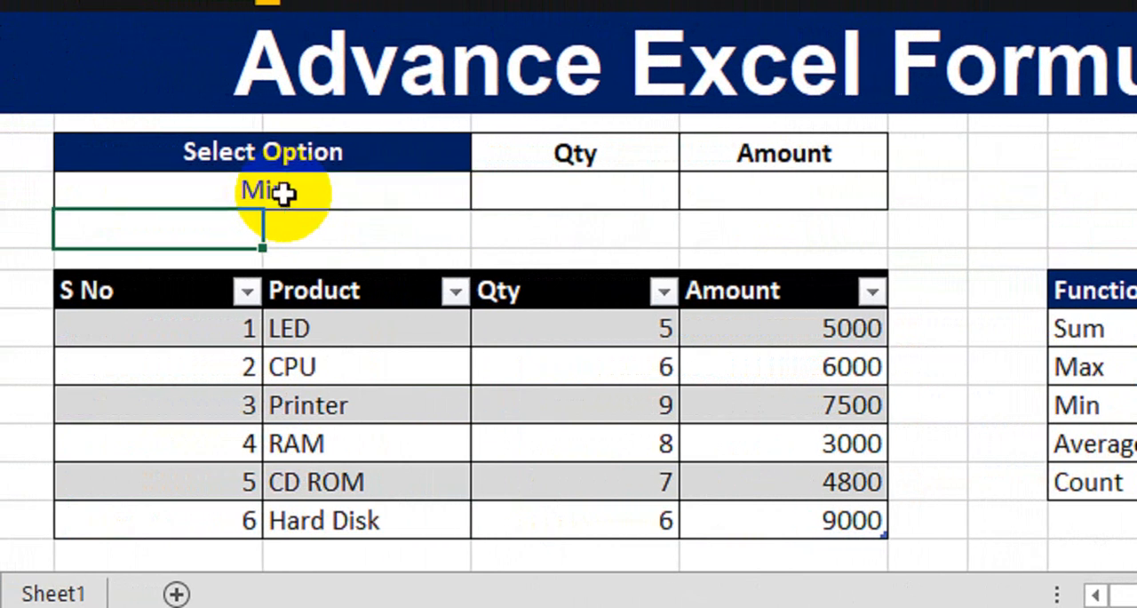
pyautogui.click(891, 248)
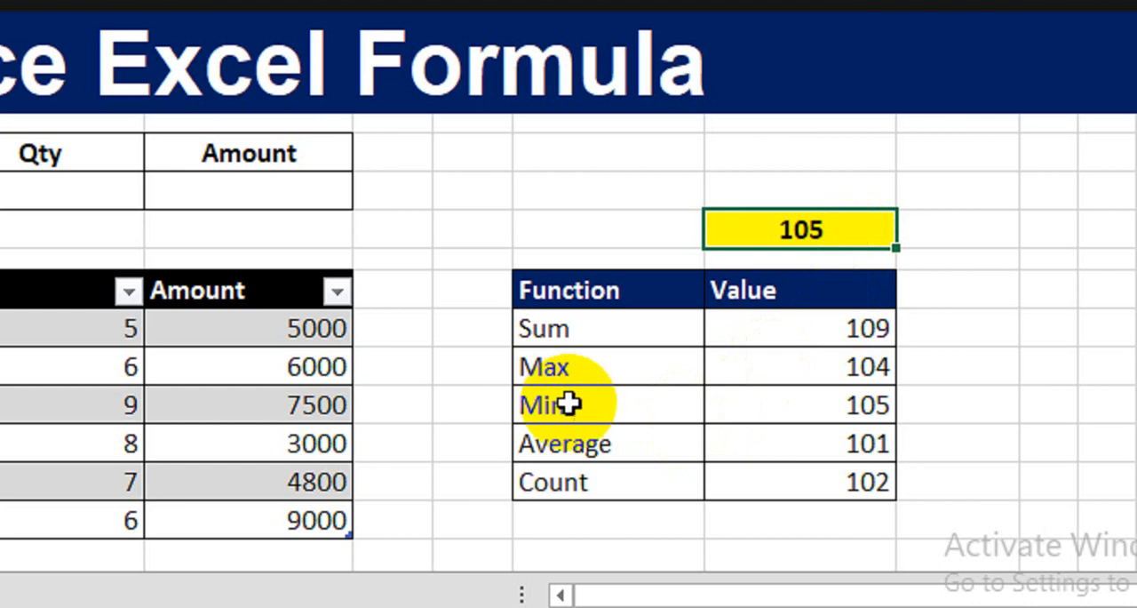
pyautogui.moveTo(569, 401); pyautogui.dragTo(782, 401)
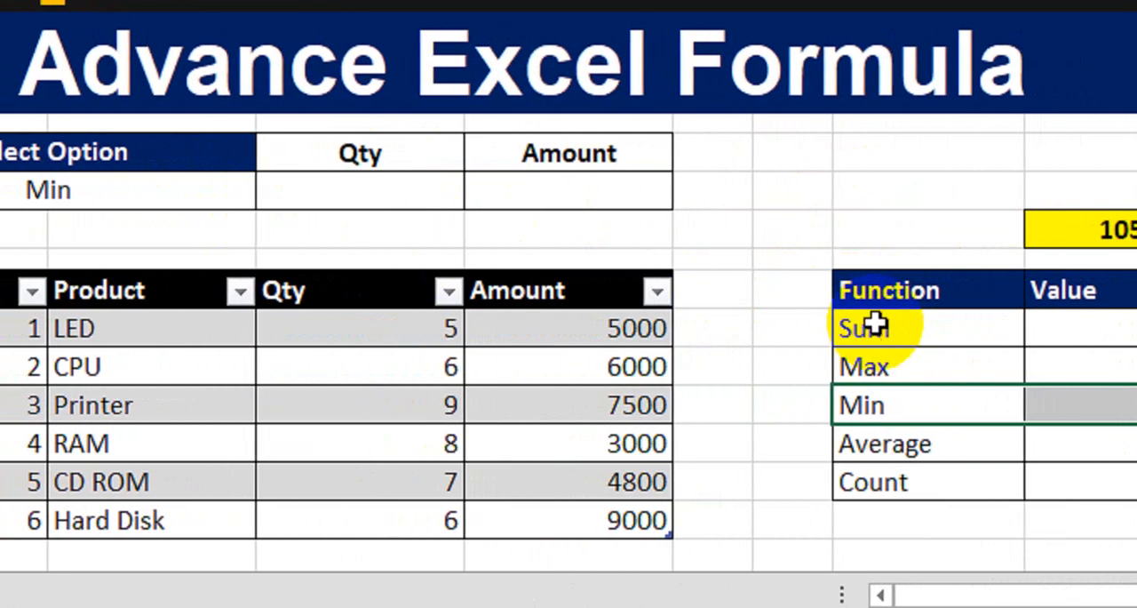
pyautogui.moveTo(845, 293); pyautogui.dragTo(1092, 380)
pyautogui.moveTo(926, 384); pyautogui.dragTo(920, 480)
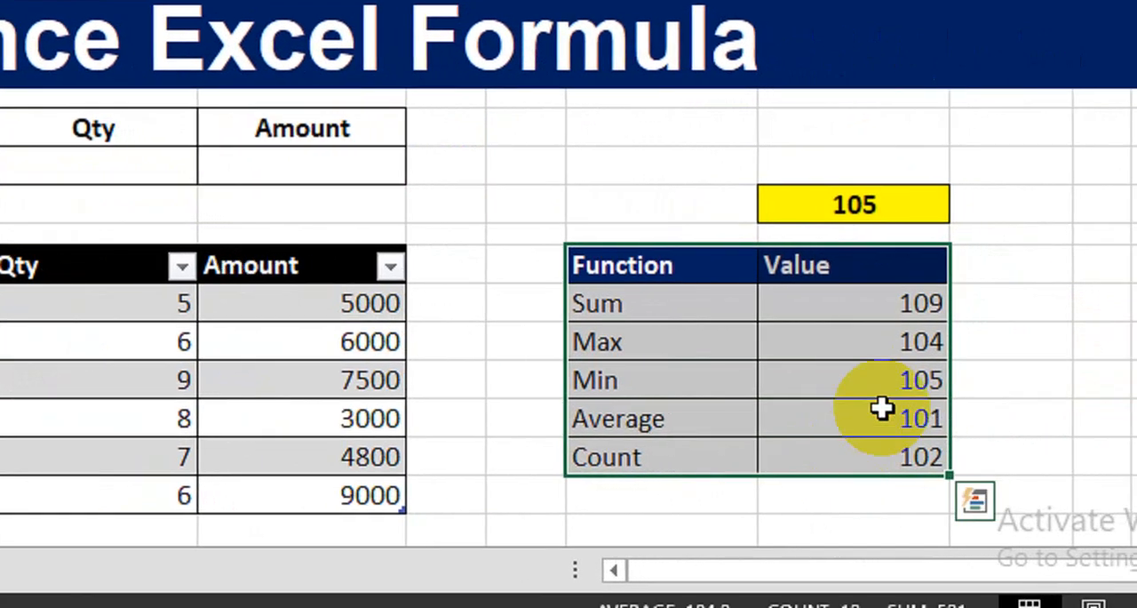
# - Add a list data validation to F9 with source =$L$13:$L$17 and choose Sum from its drop-down
pyautogui.click(712, 212)
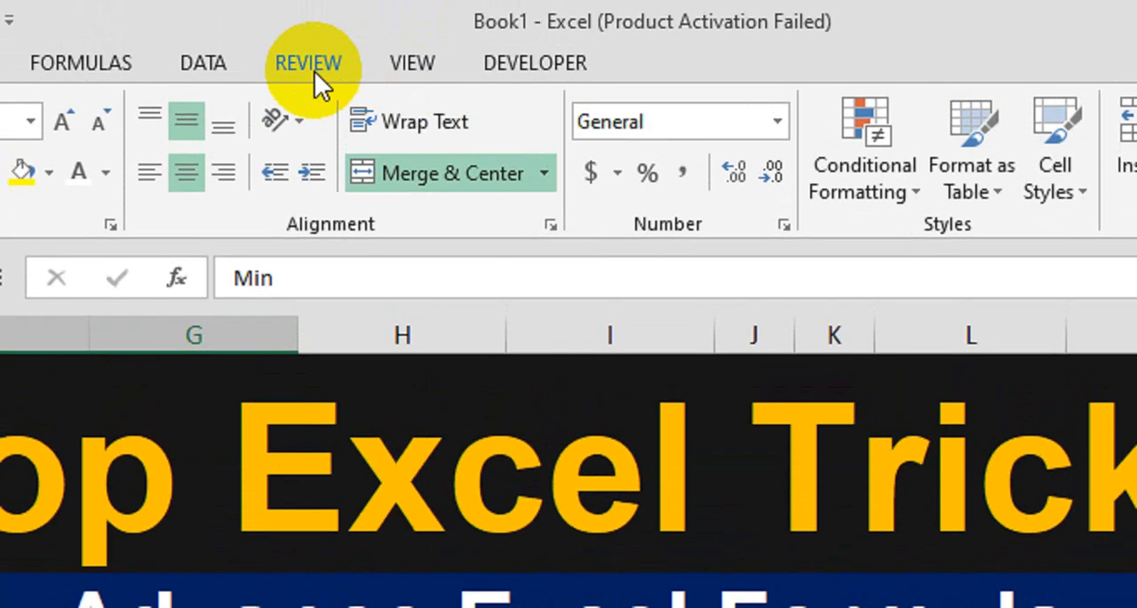
pyautogui.click(261, 71)
pyautogui.click(907, 191)
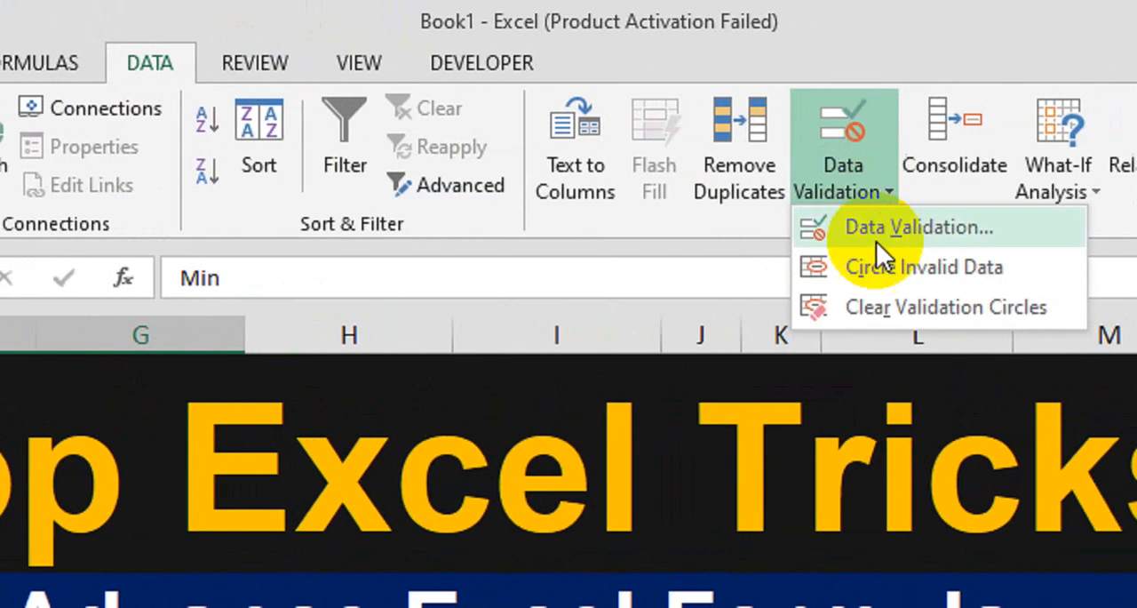
pyautogui.click(932, 254)
pyautogui.click(525, 486)
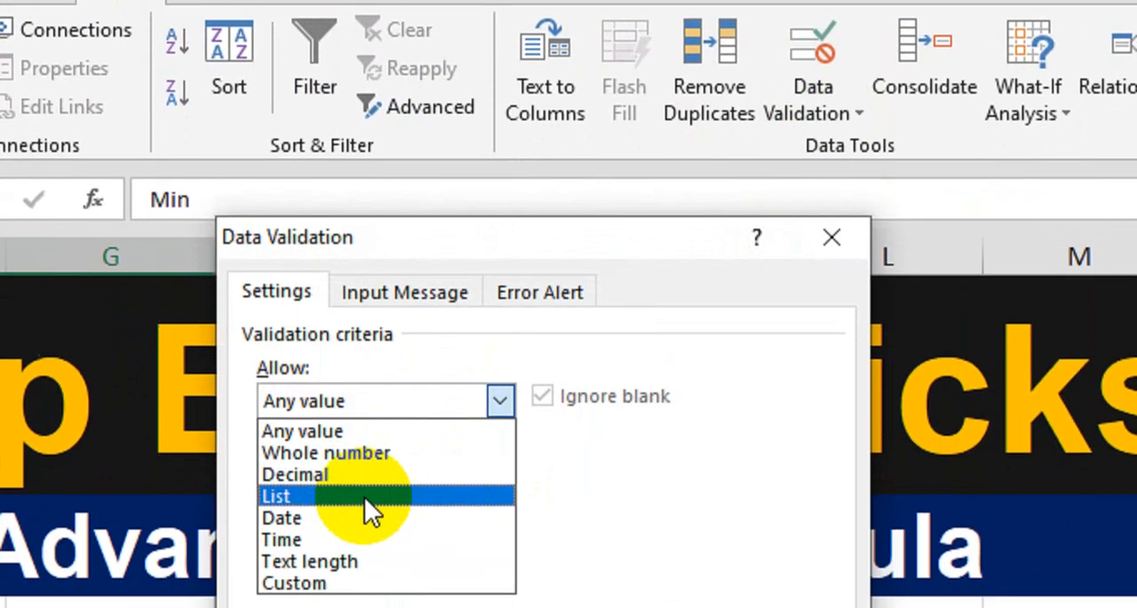
pyautogui.click(364, 553)
pyautogui.click(363, 594)
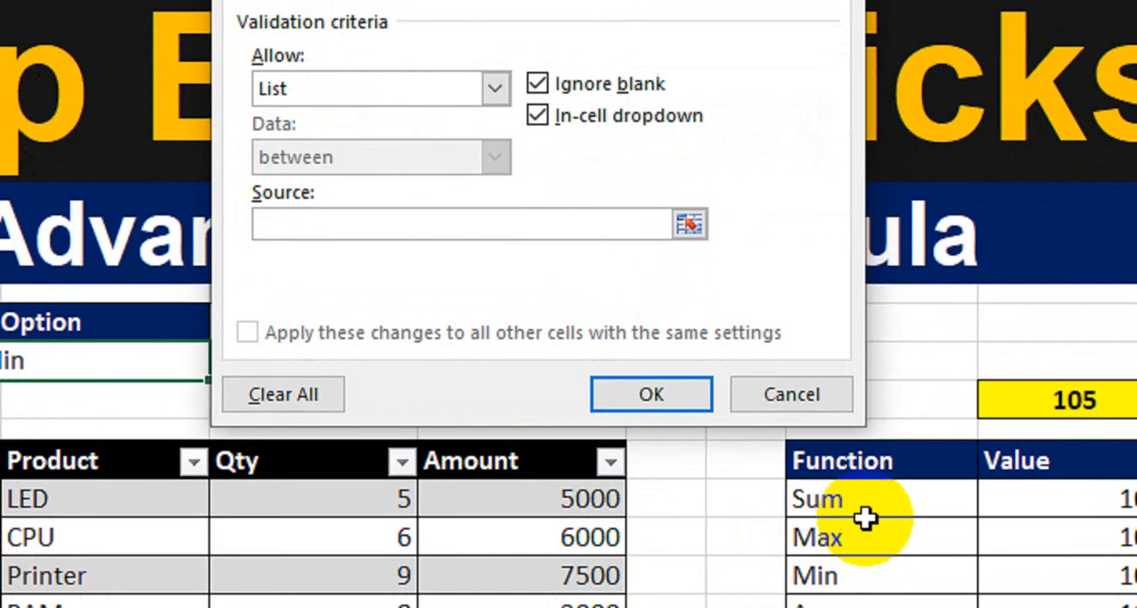
pyautogui.moveTo(884, 602); pyautogui.dragTo(887, 607)
pyautogui.moveTo(853, 491); pyautogui.dragTo(845, 513)
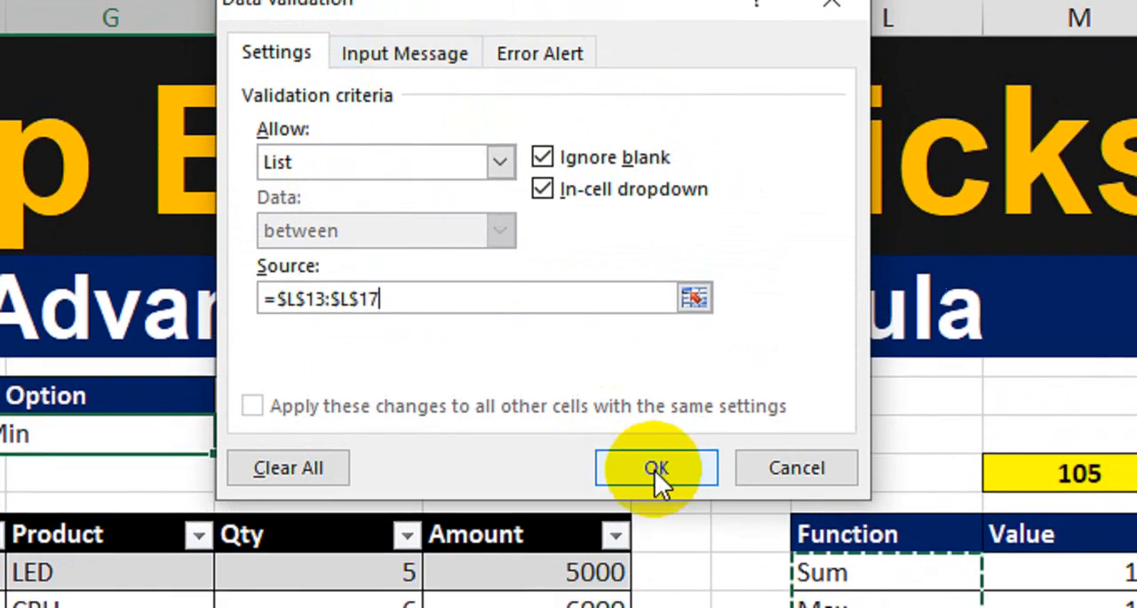
pyautogui.click(657, 496)
pyautogui.click(456, 424)
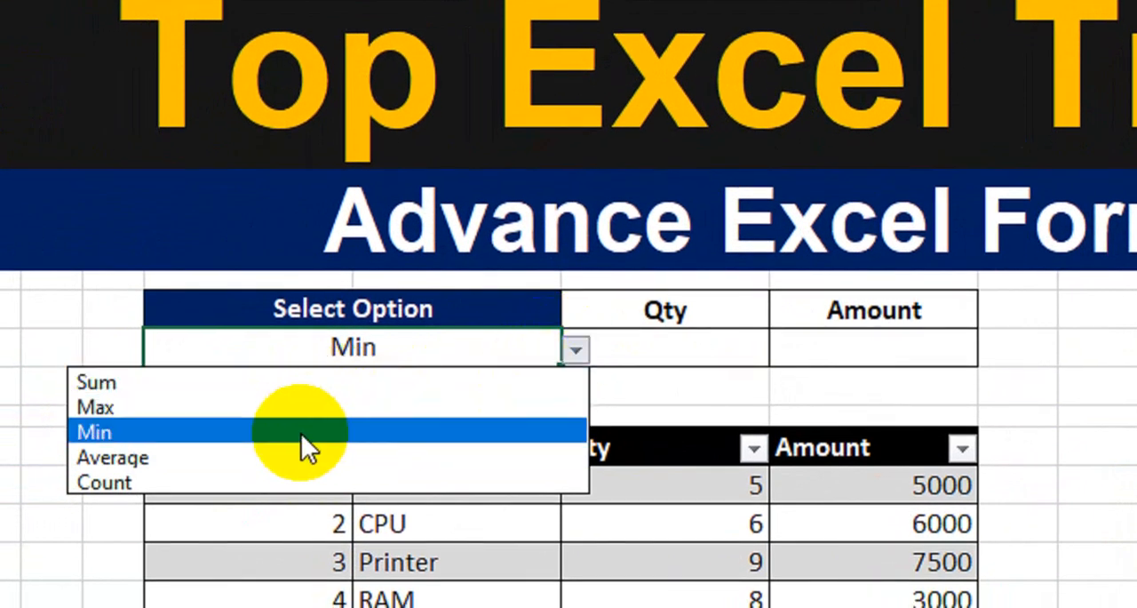
pyautogui.click(370, 387)
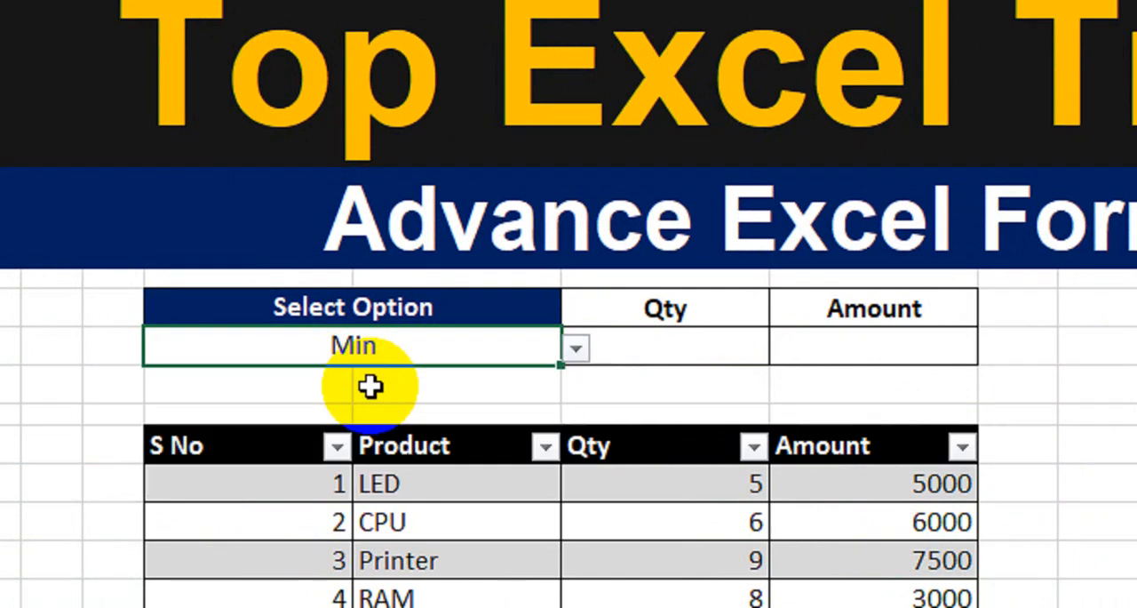
# - Start a SUBTOTAL formula in the Qty result cell H9 and look through its function numbers down to 109 - SUM
pyautogui.click(688, 384)
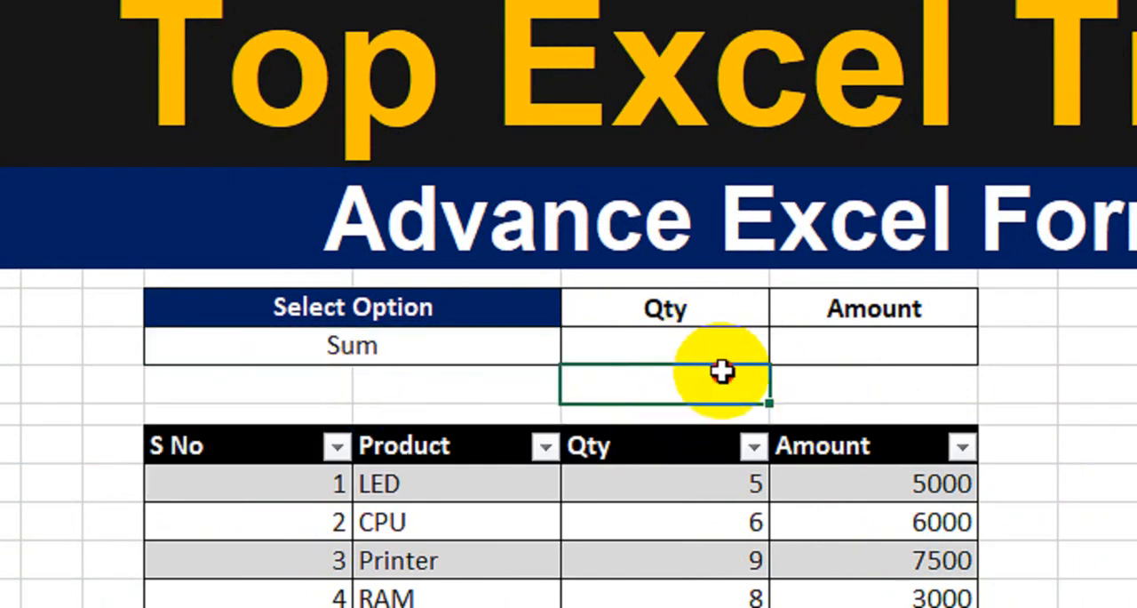
pyautogui.press('Up')
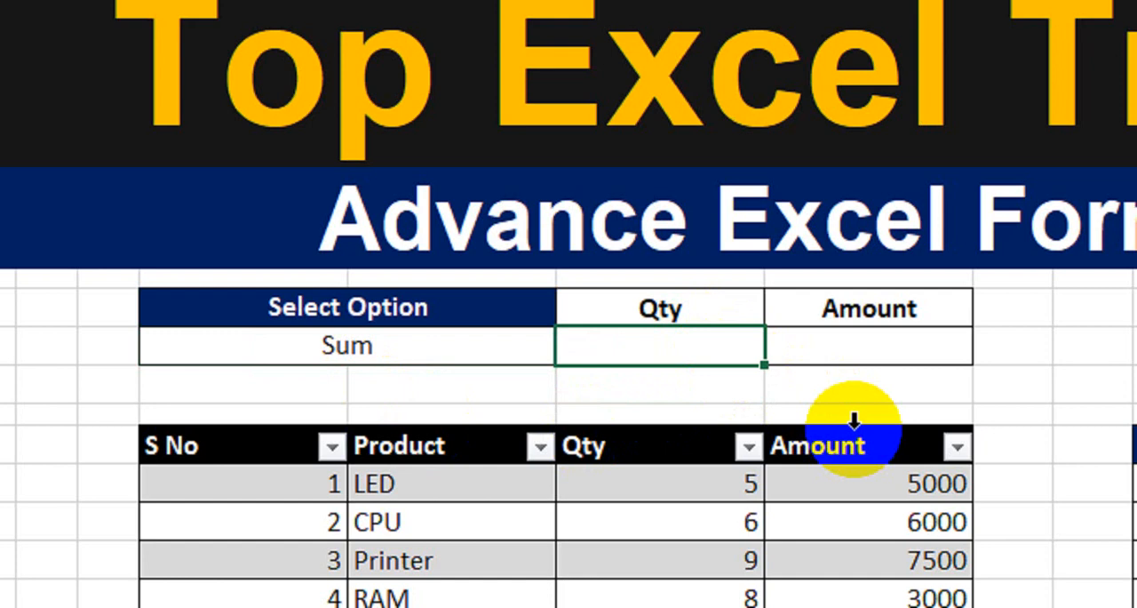
pyautogui.write('=sub')
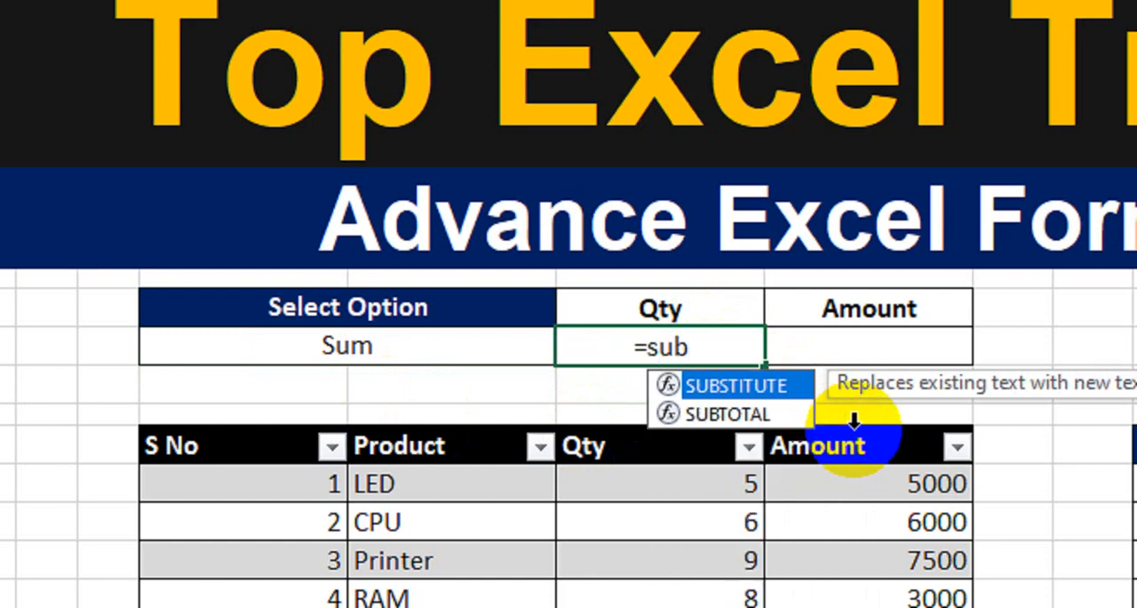
pyautogui.press('Down')
pyautogui.press('Tab')
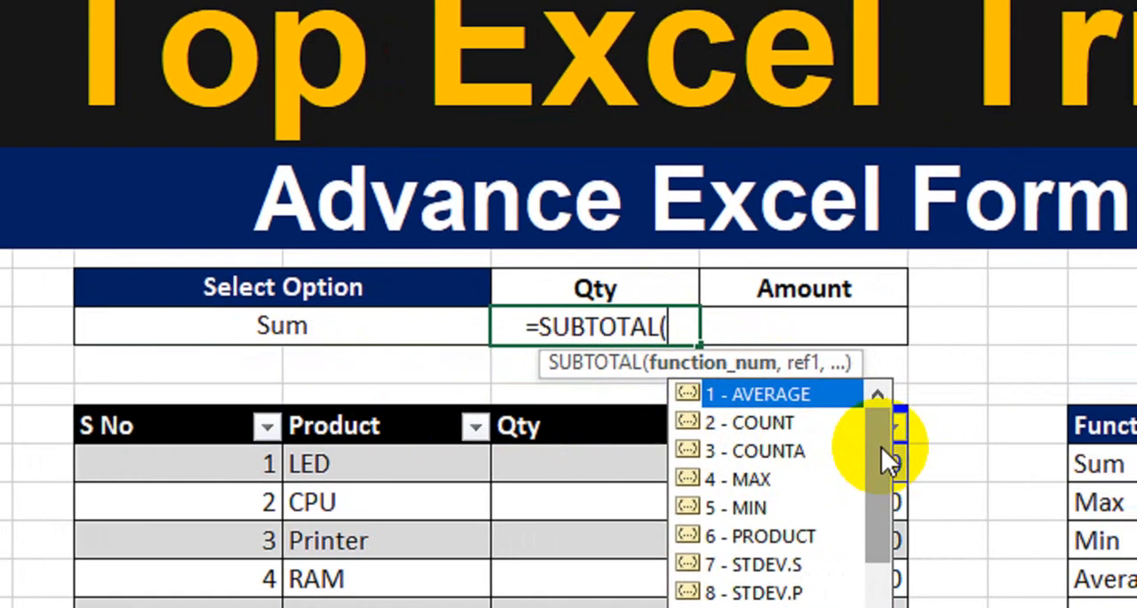
pyautogui.moveTo(882, 448); pyautogui.dragTo(882, 516)
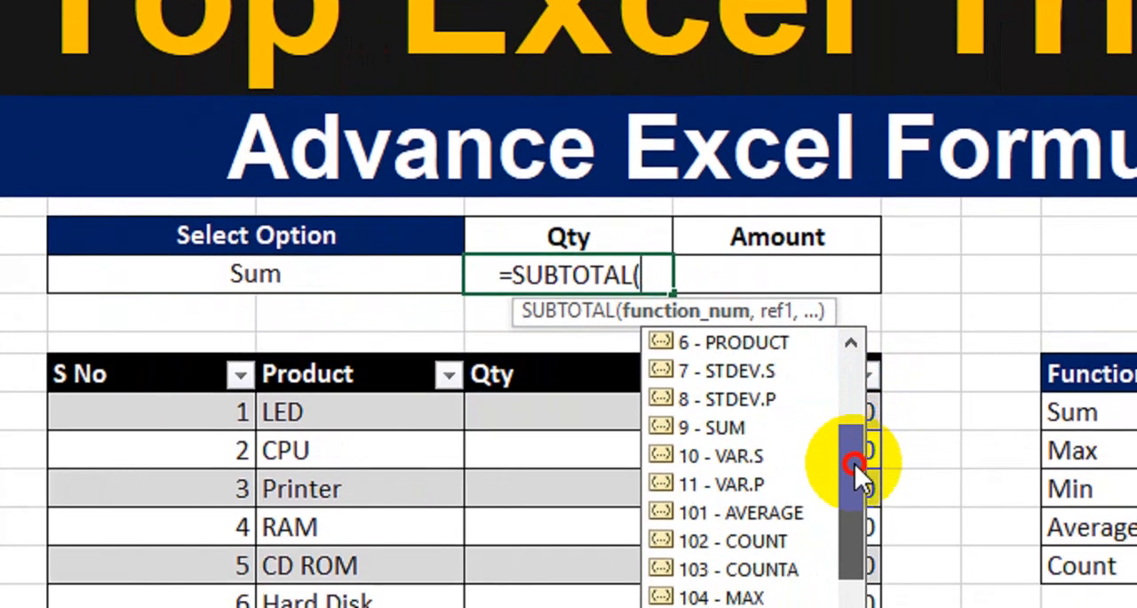
pyautogui.moveTo(855, 464); pyautogui.dragTo(854, 510)
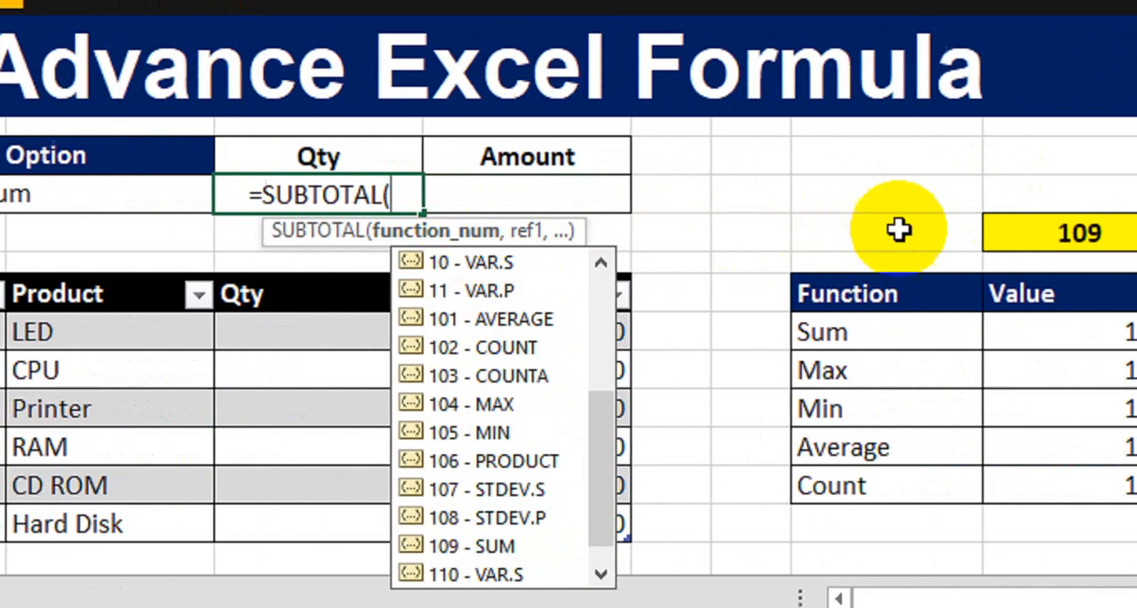
# - Complete the SUBTOTAL formula in H9 with M10 as the function number and Table13[Qty] as the reference
pyautogui.click(1048, 232)
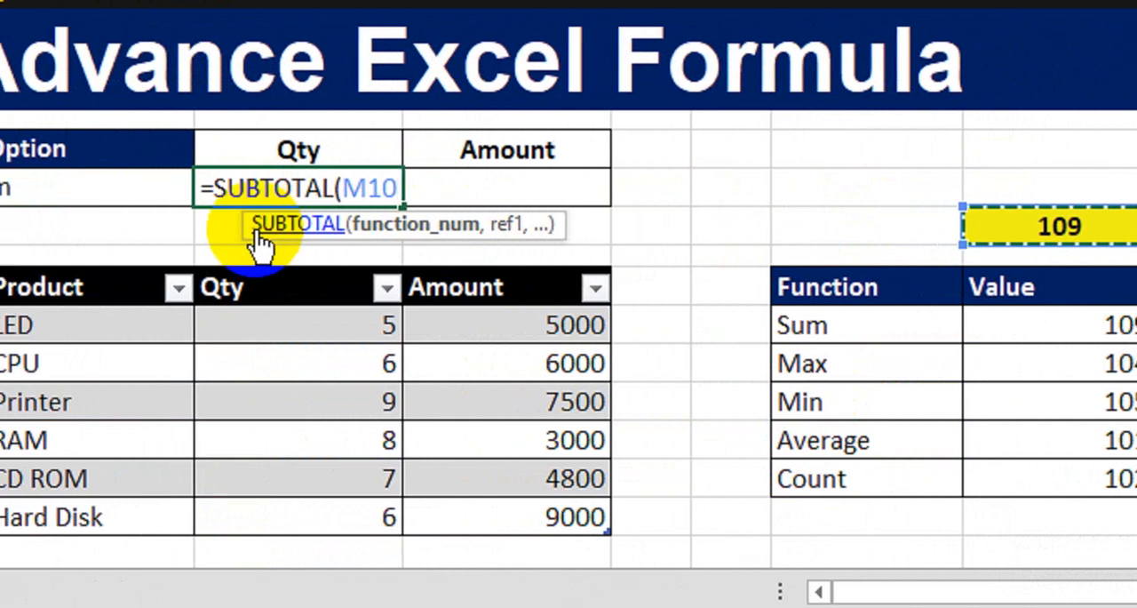
pyautogui.write(',')
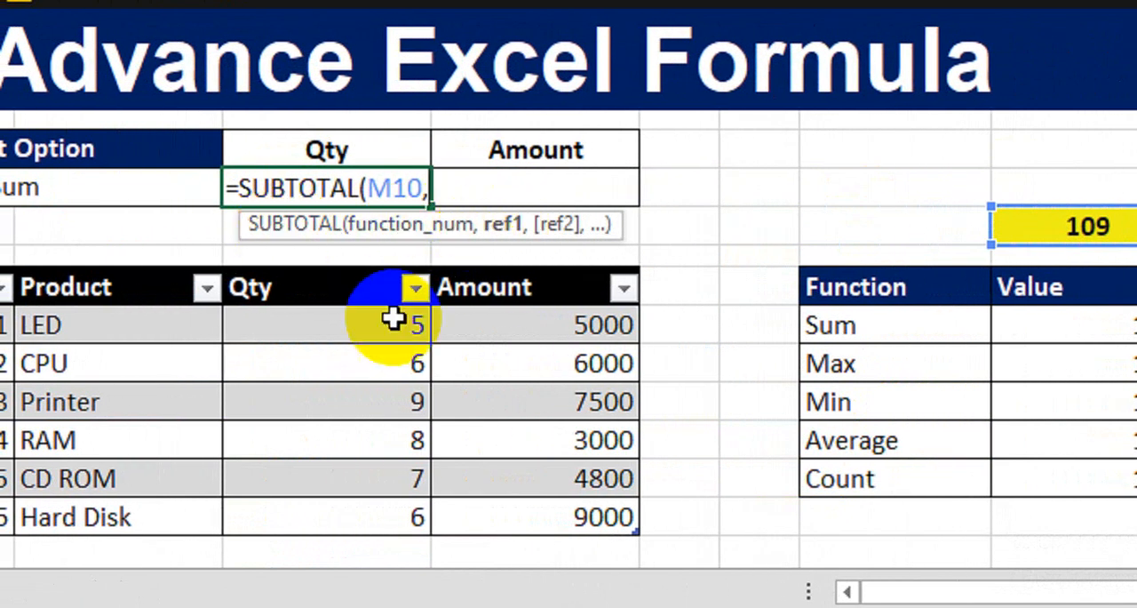
pyautogui.moveTo(375, 328); pyautogui.dragTo(368, 520)
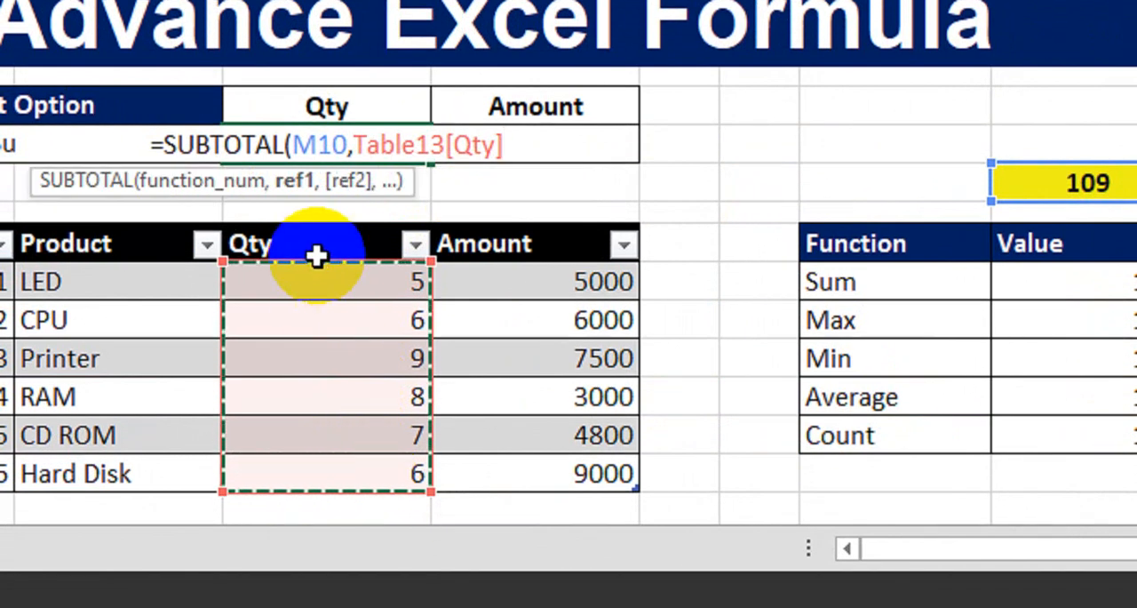
pyautogui.write(')')
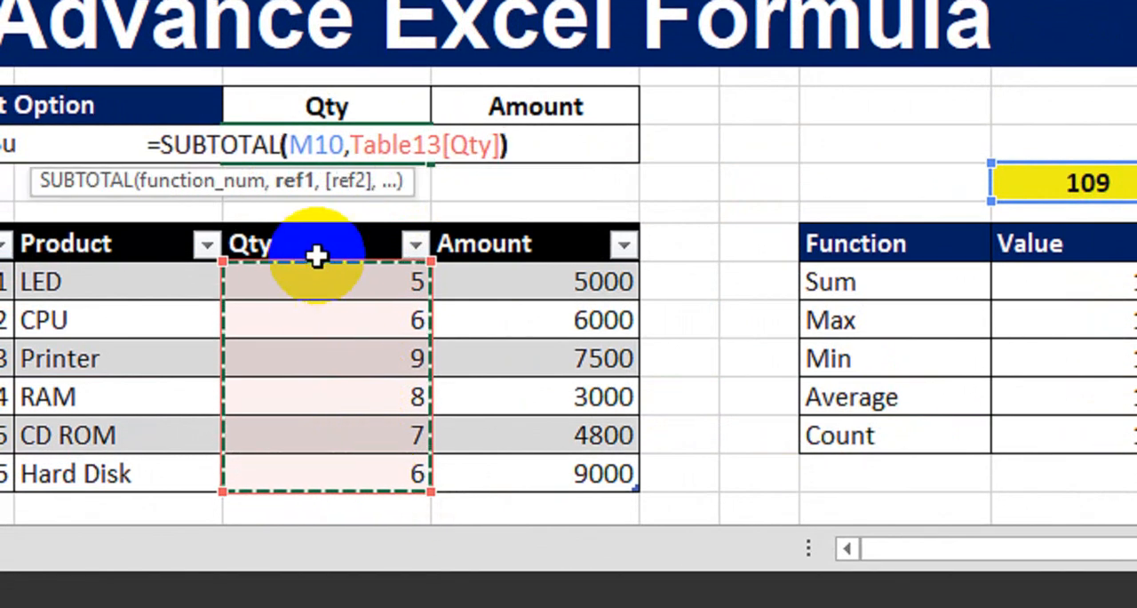
pyautogui.press('Return')
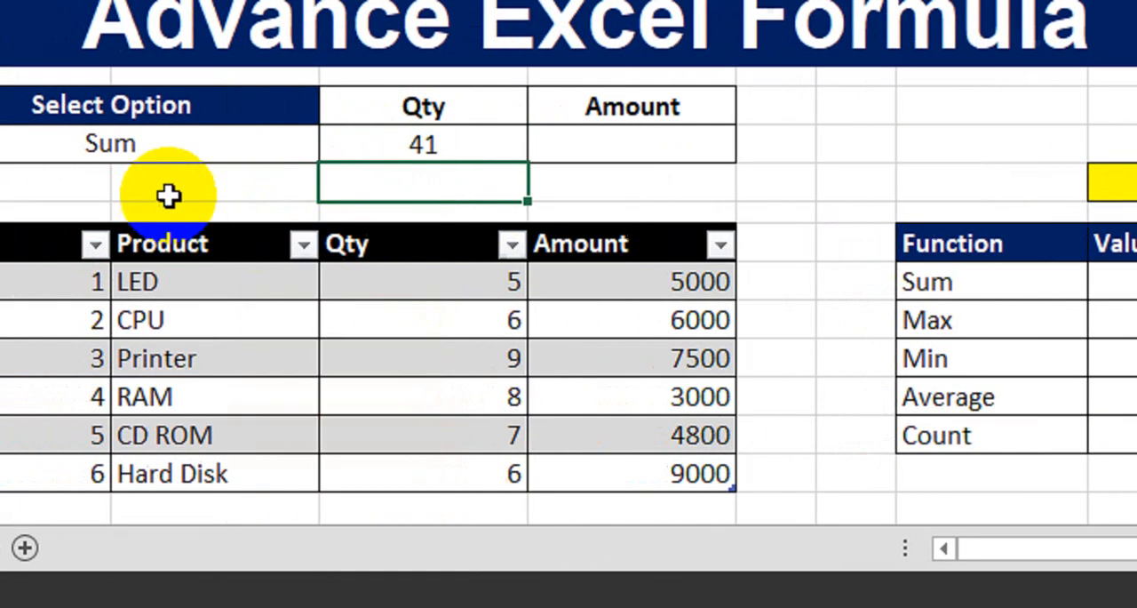
# - Check the Qty result against the quantities in H13:H18 and review the SUBTOTAL formula in H9
pyautogui.click(135, 153)
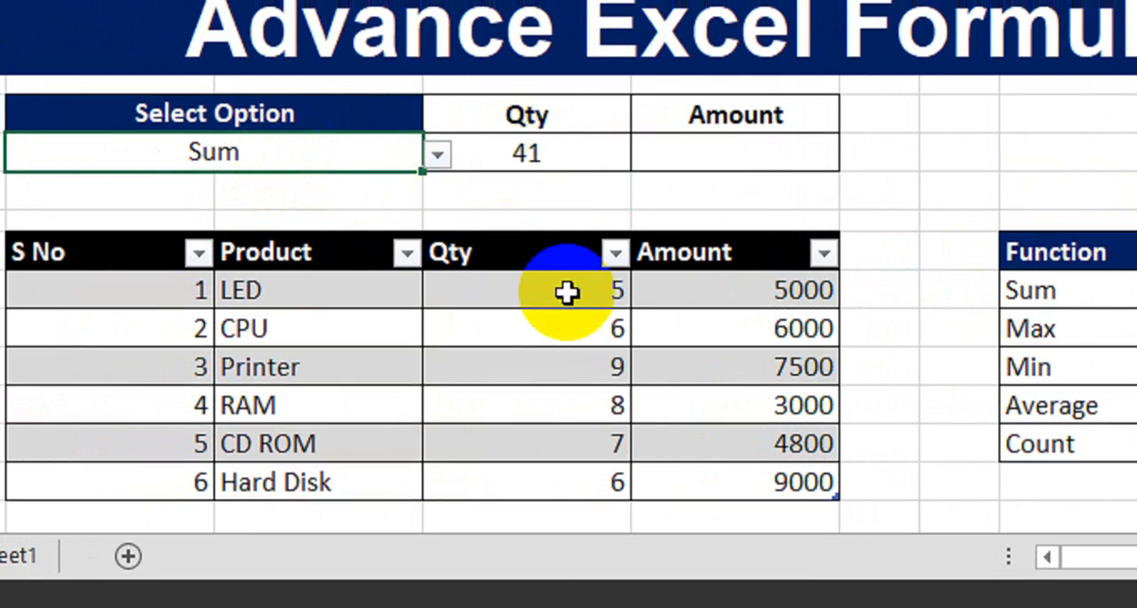
pyautogui.moveTo(566, 289); pyautogui.dragTo(561, 465)
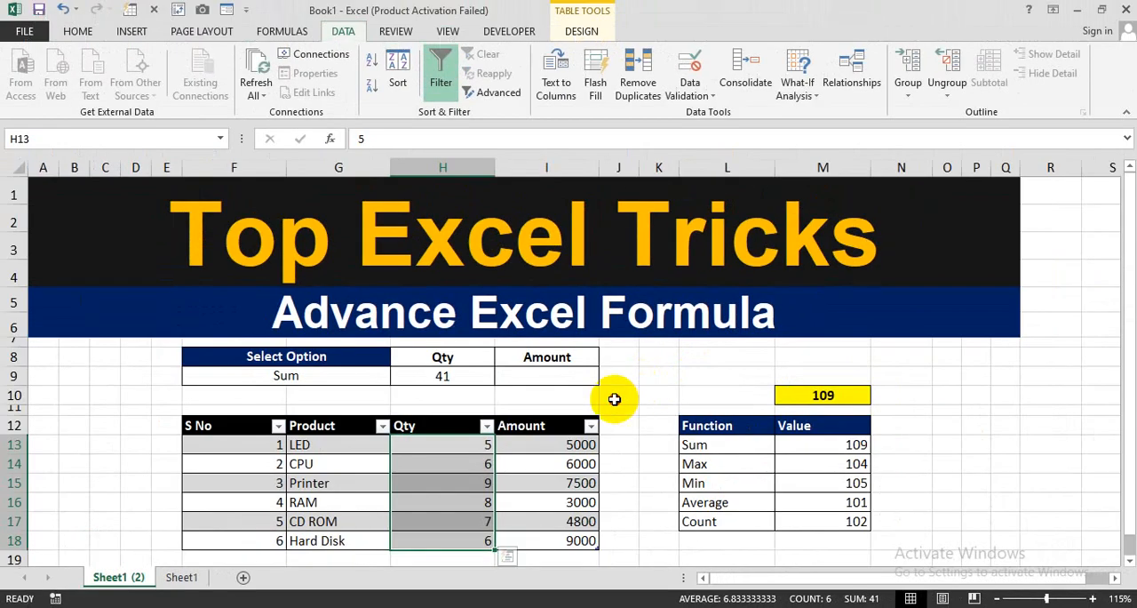
pyautogui.click(630, 382)
pyautogui.click(367, 376)
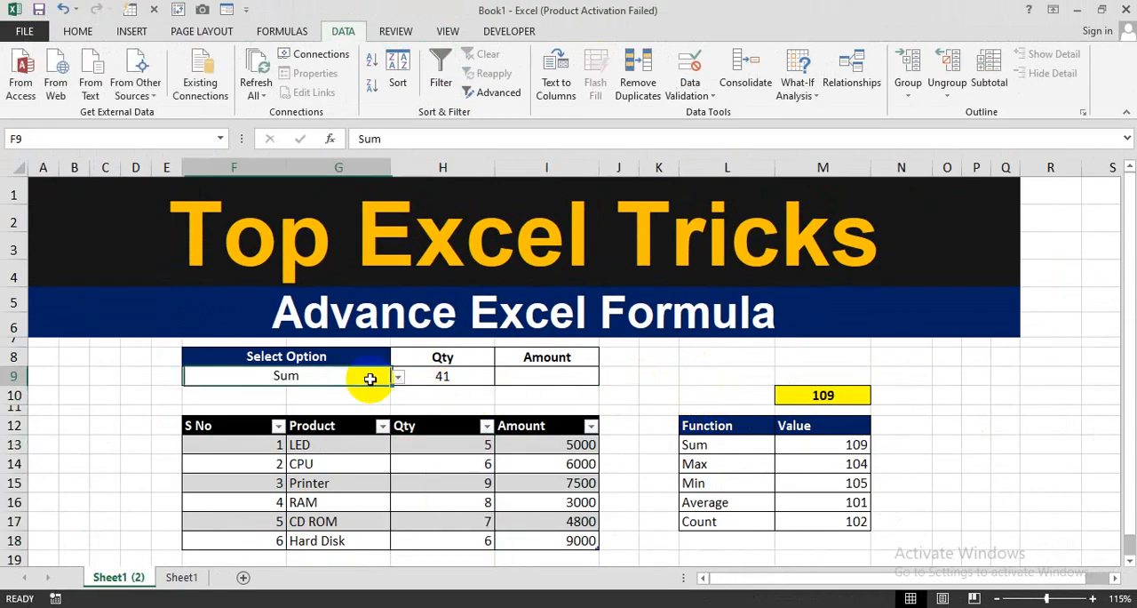
pyautogui.click(436, 377)
pyautogui.doubleClick(444, 380)
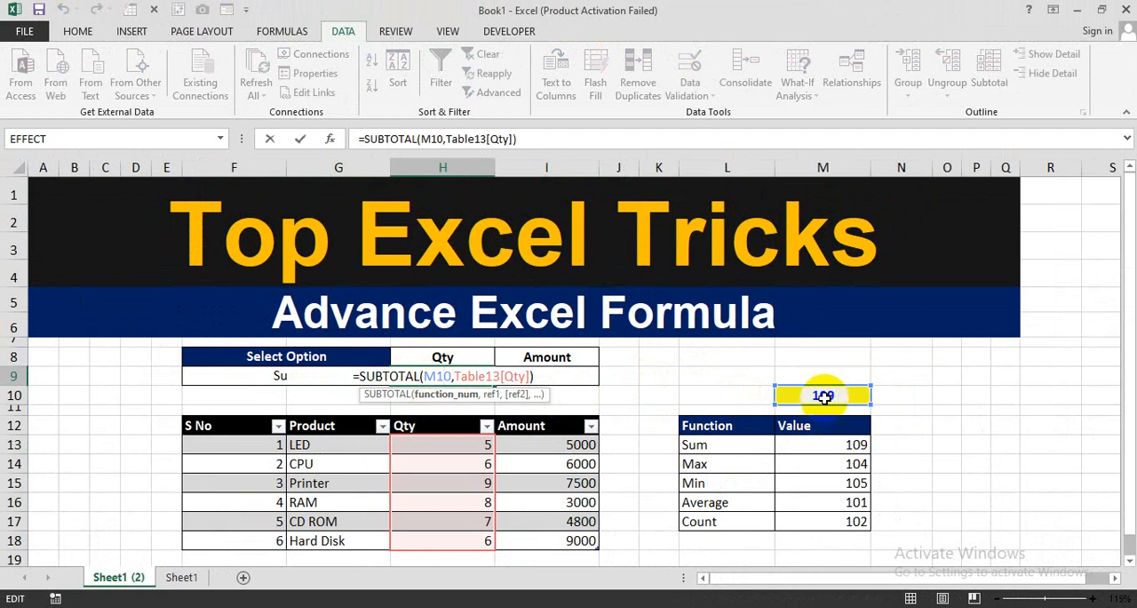
pyautogui.press('Return')
# - Choose Average from the F9 drop-down and review the references of the Qty formula in H9
pyautogui.click(356, 377)
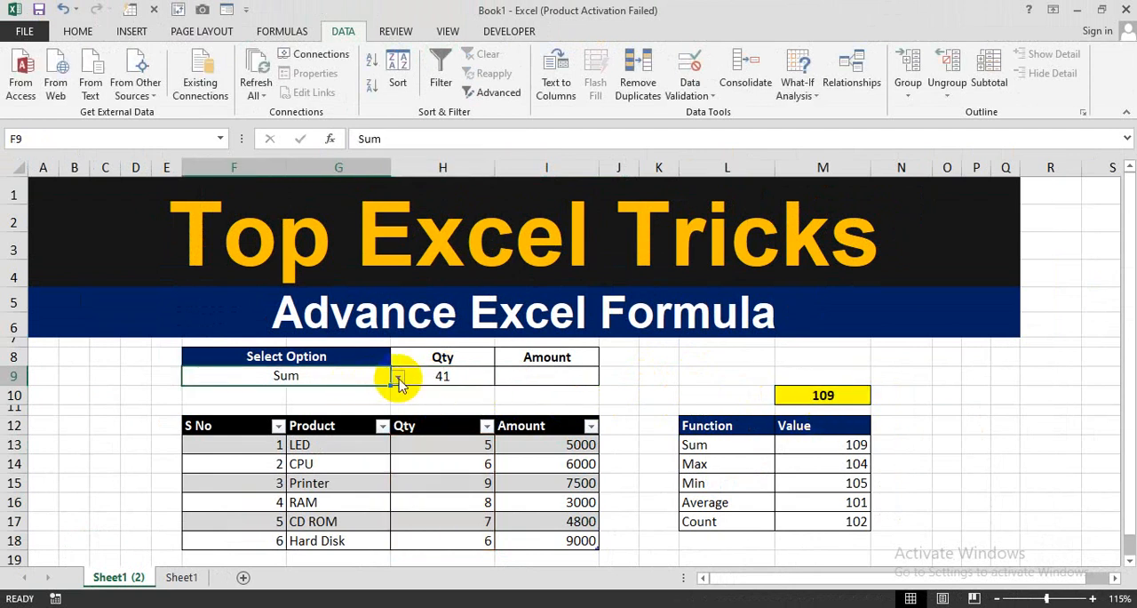
pyautogui.click(397, 377)
pyautogui.click(310, 431)
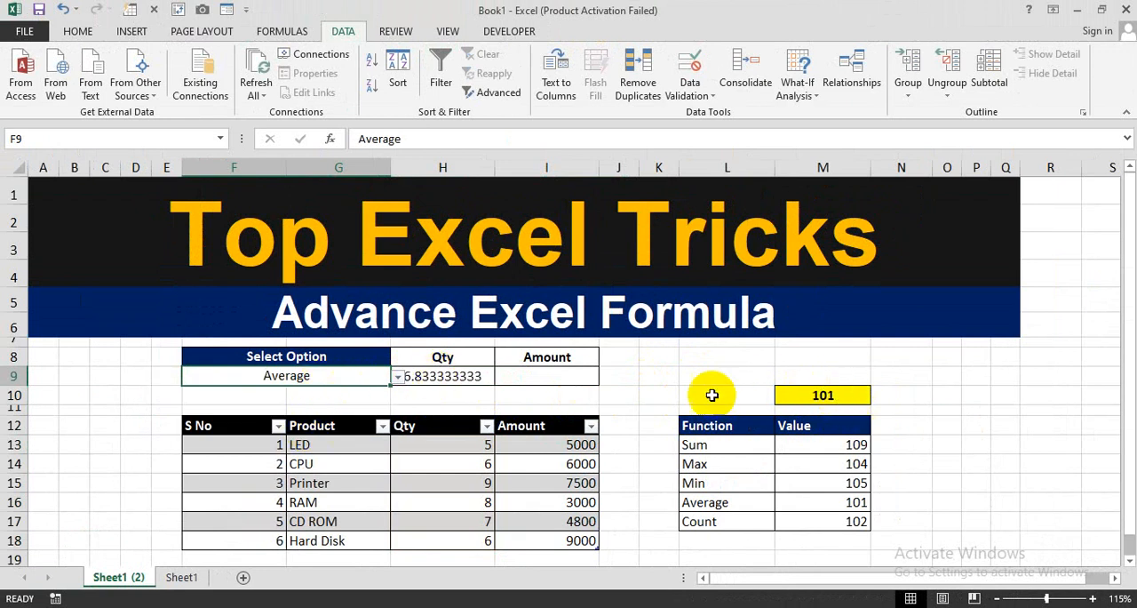
pyautogui.click(447, 375)
pyautogui.doubleClick(451, 377)
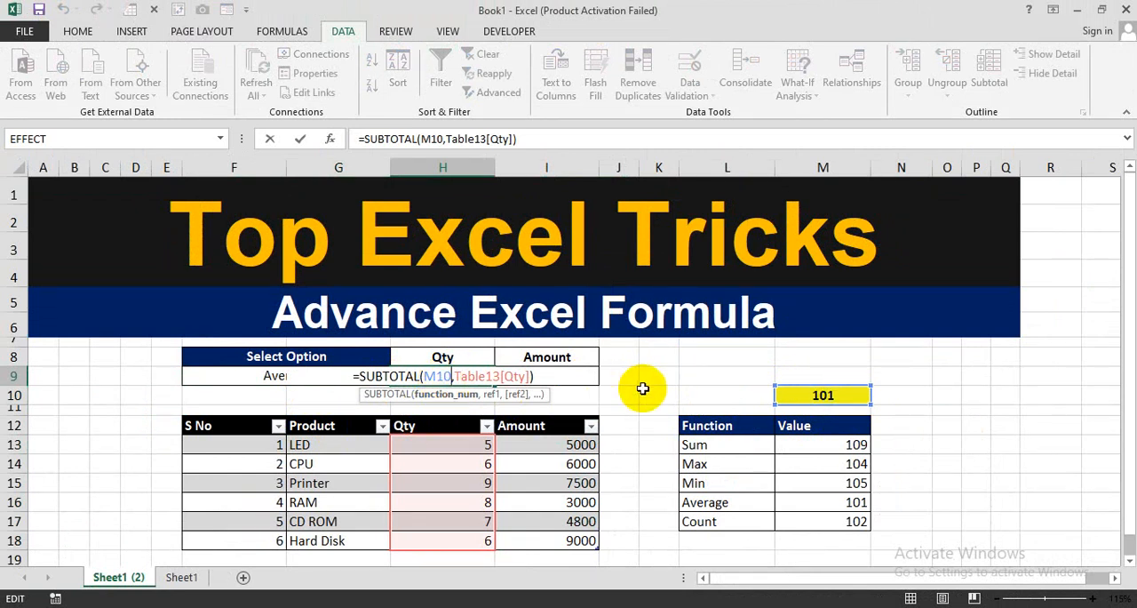
pyautogui.hotkey('ctrl', 'Return')
# - Enter a SUBTOTAL formula in the Amount result cell I9 with M10 as the function number and Table13[Amount] as the reference
pyautogui.click(528, 370)
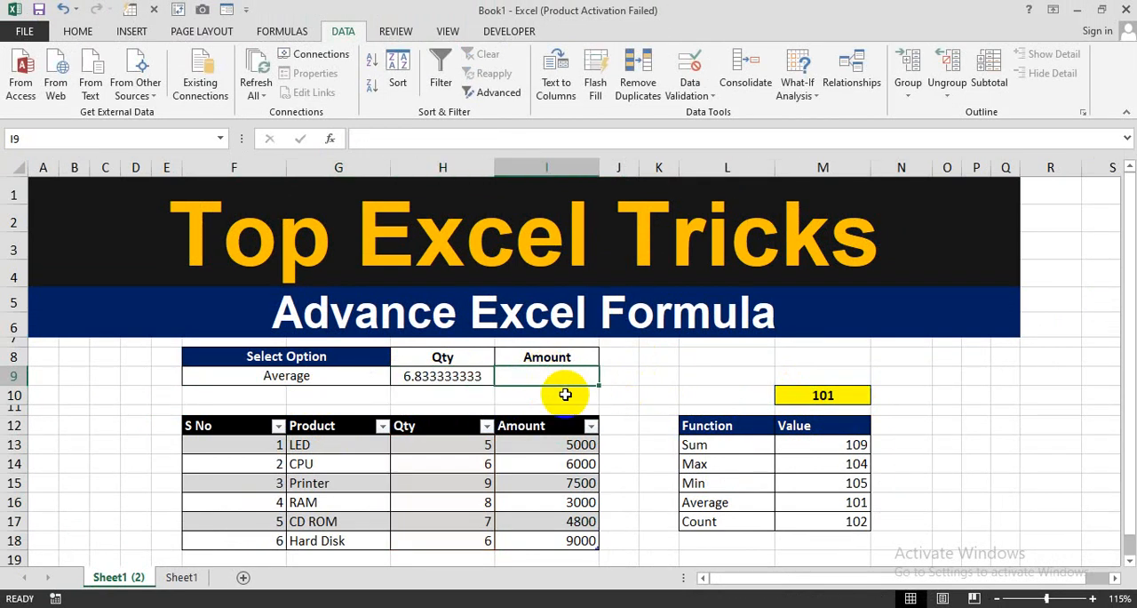
pyautogui.write('=sub')
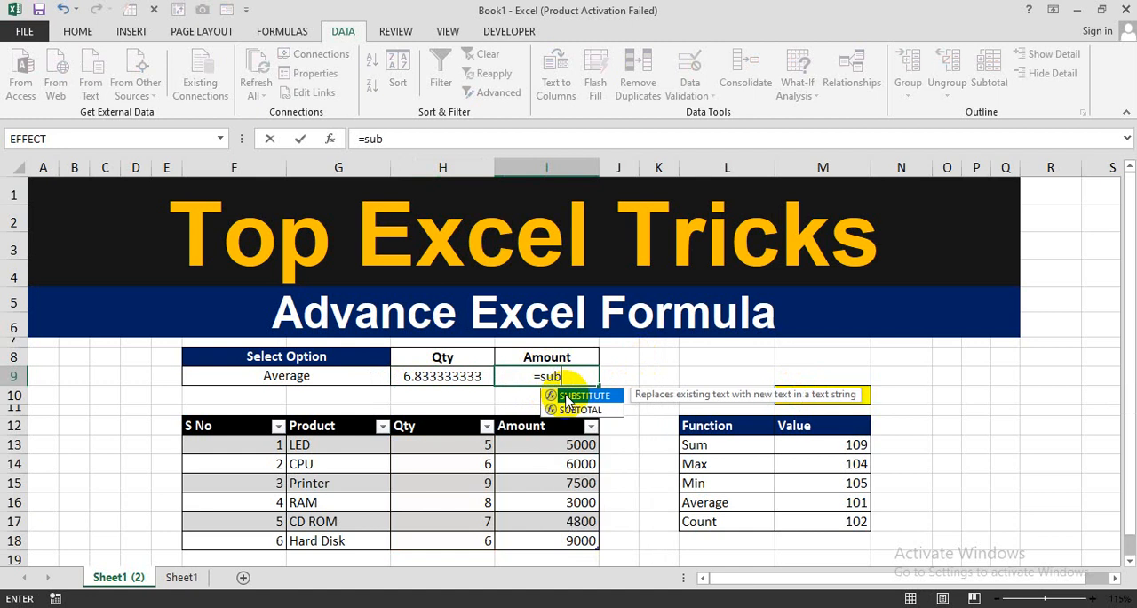
pyautogui.press('Down')
pyautogui.press('Tab')
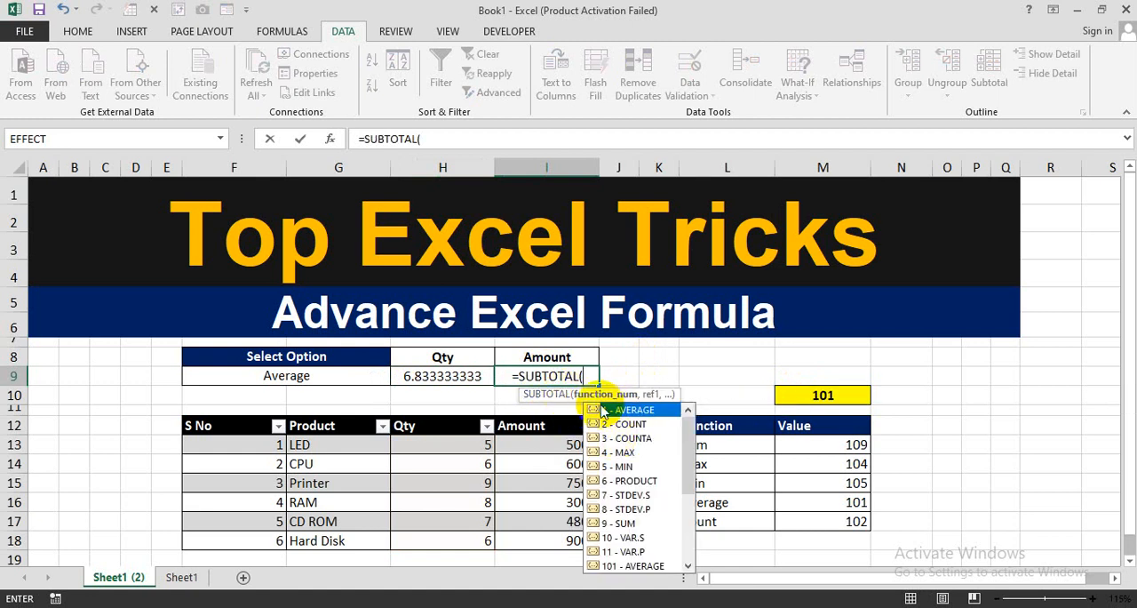
pyautogui.click(813, 395)
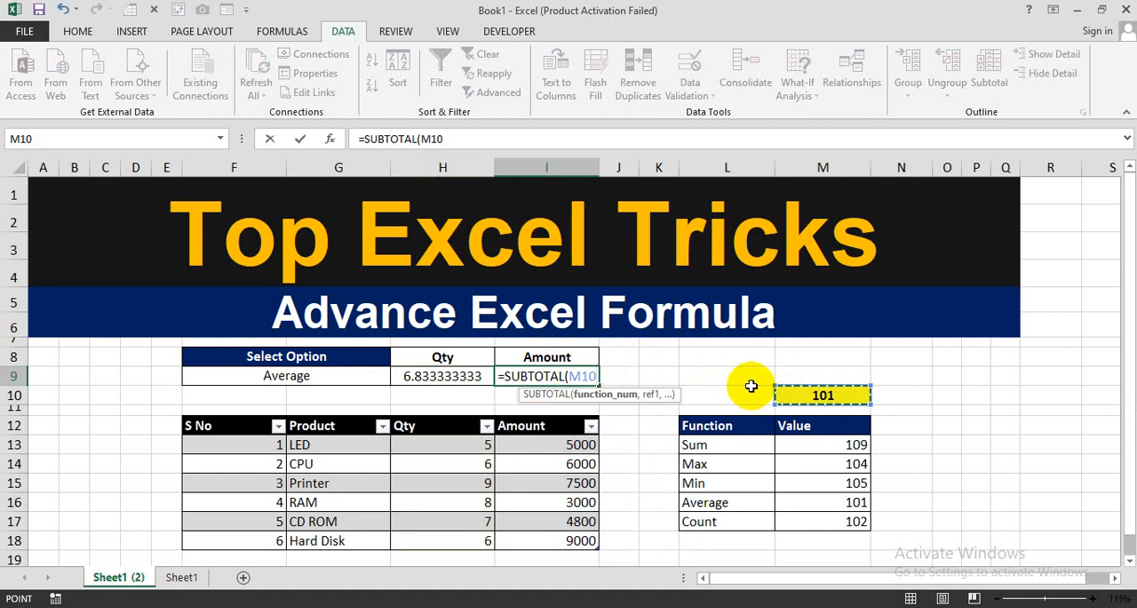
pyautogui.write(',')
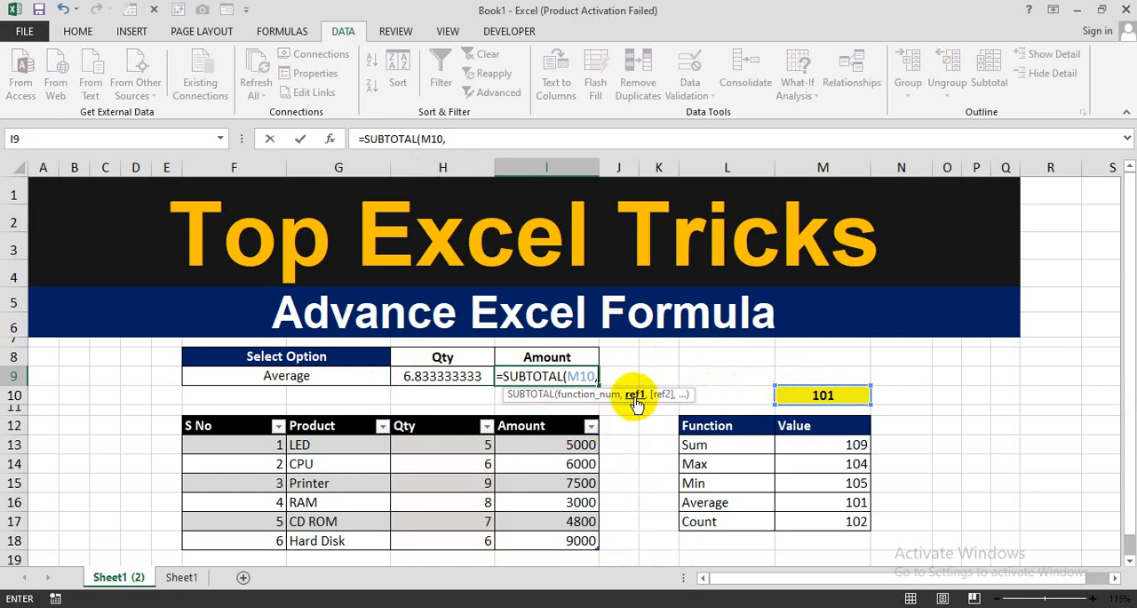
pyautogui.moveTo(558, 444); pyautogui.dragTo(556, 538)
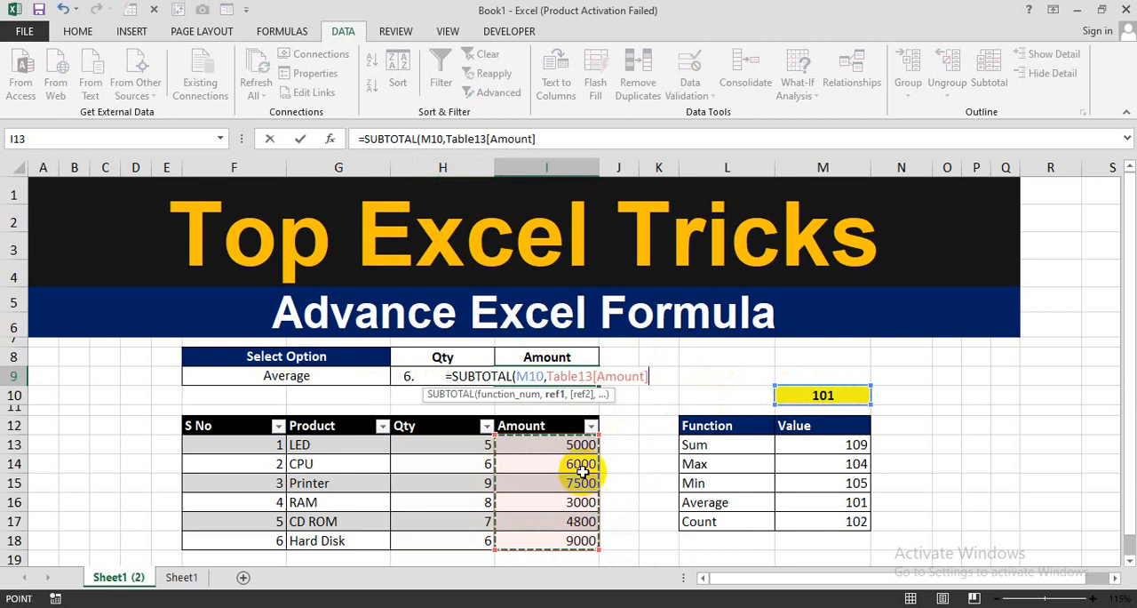
pyautogui.write(')')
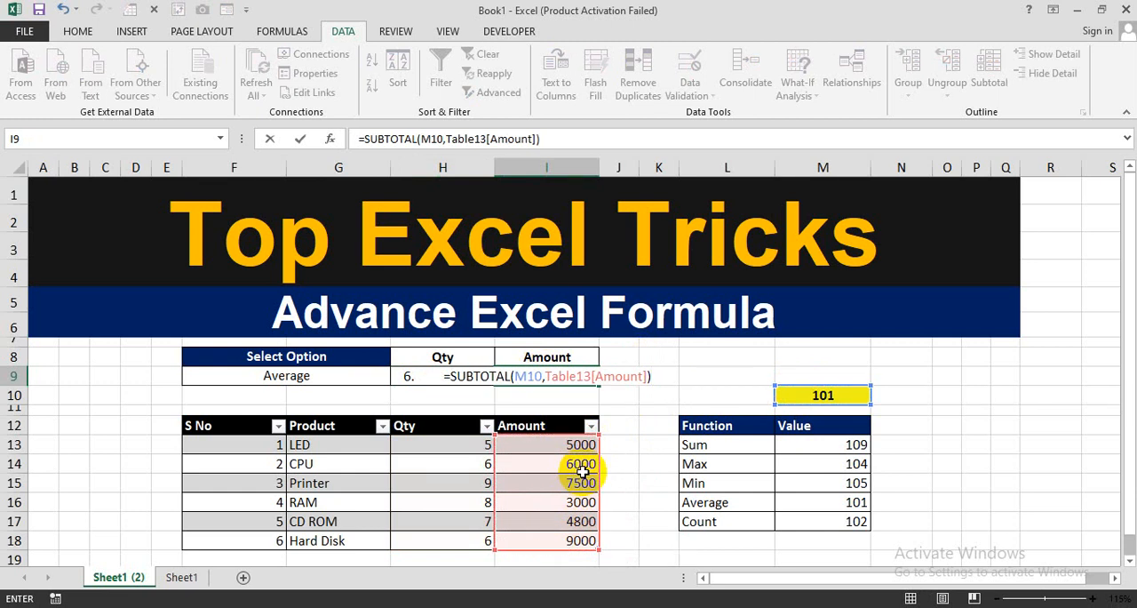
pyautogui.press('Return')
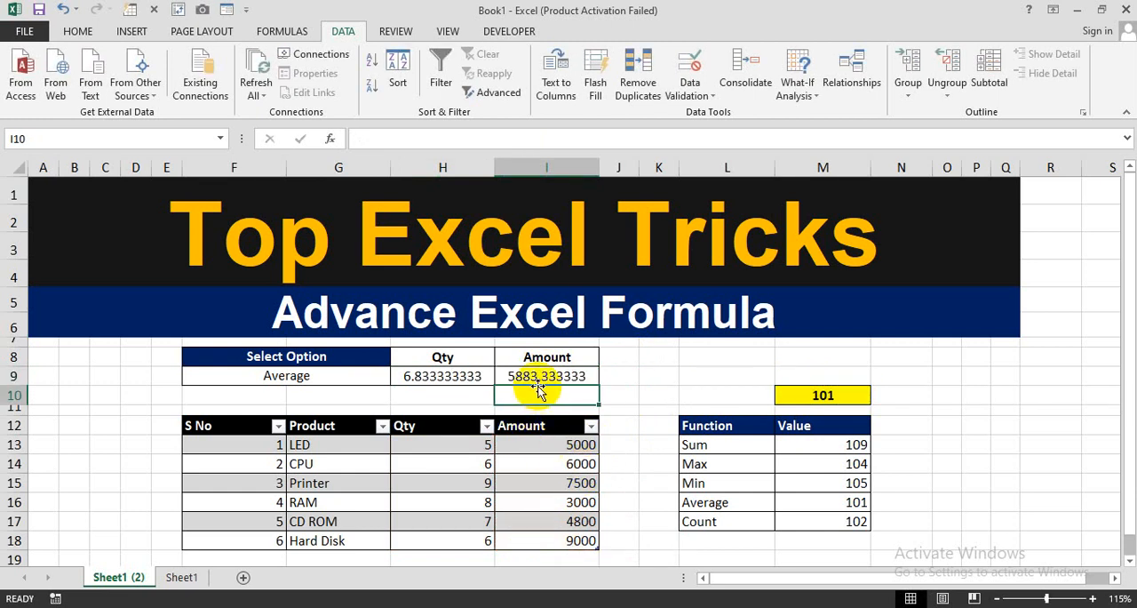
# - Check the Average results against the quantities in H13:H18 and the amounts in I13:I18
pyautogui.click(549, 377)
pyautogui.click(371, 373)
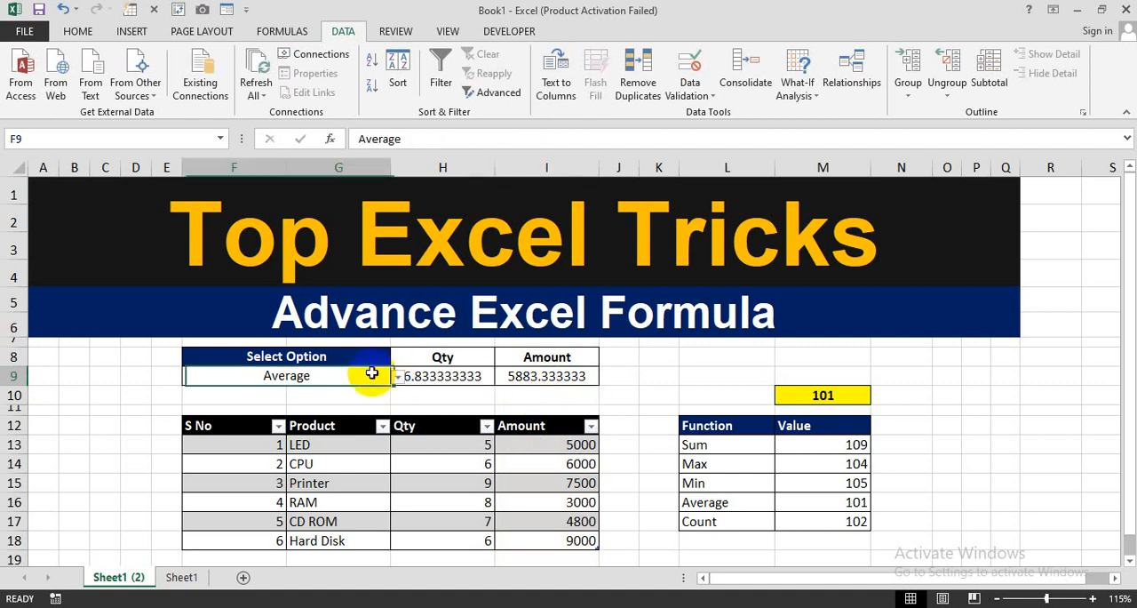
pyautogui.moveTo(437, 441); pyautogui.dragTo(437, 536)
pyautogui.moveTo(517, 444); pyautogui.dragTo(525, 534)
# - Choose Max as the option in F9 and compare the Qty and Amount results with the largest values in the table
pyautogui.click(382, 379)
pyautogui.click(396, 377)
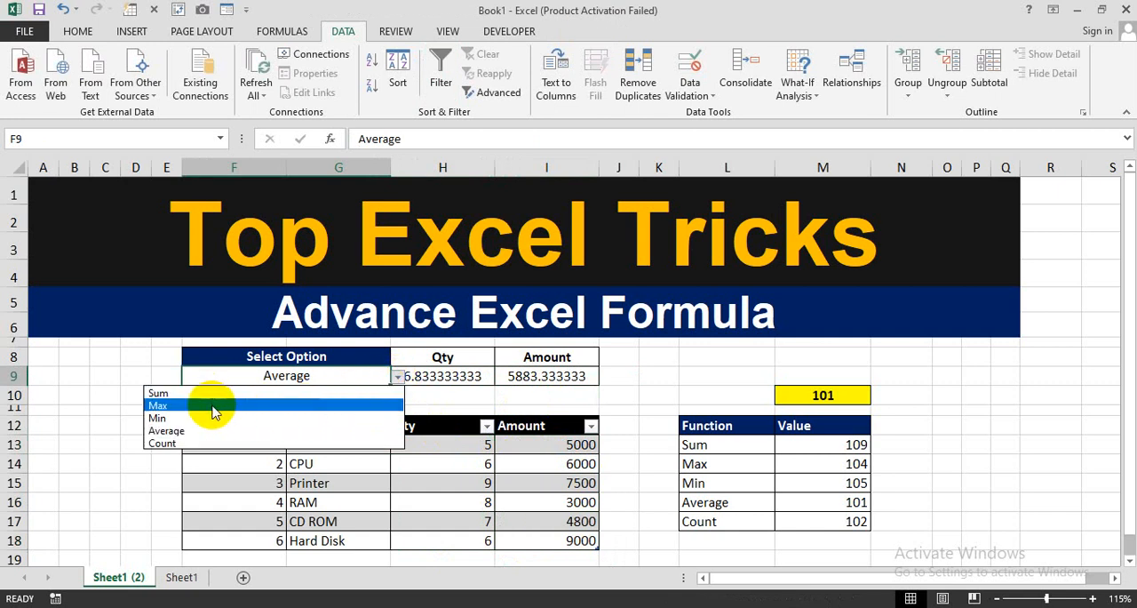
pyautogui.click(213, 408)
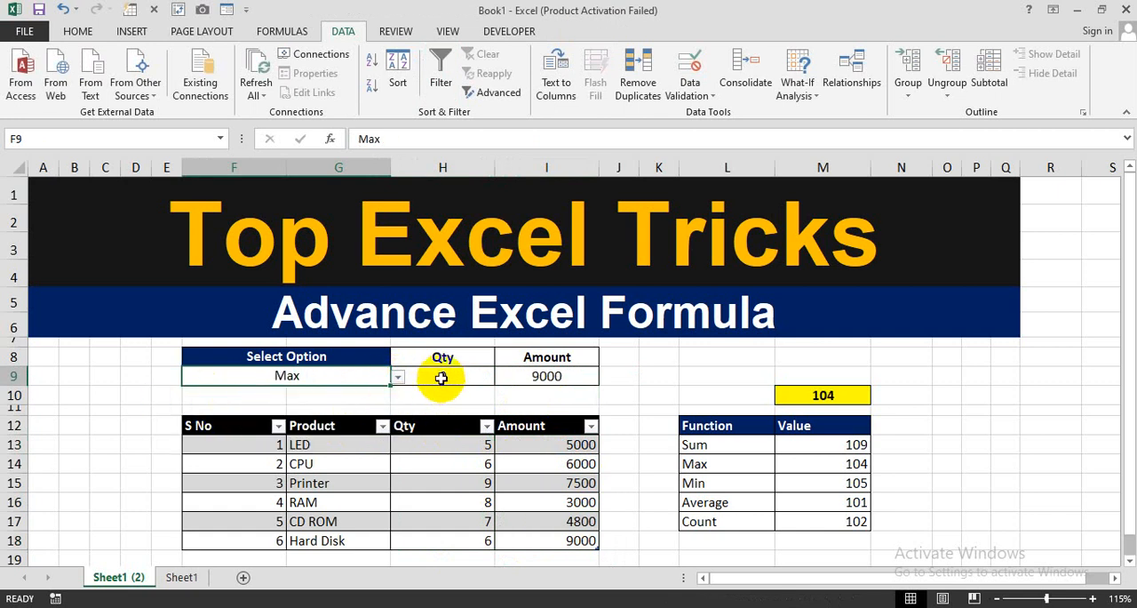
pyautogui.click(444, 375)
pyautogui.click(456, 484)
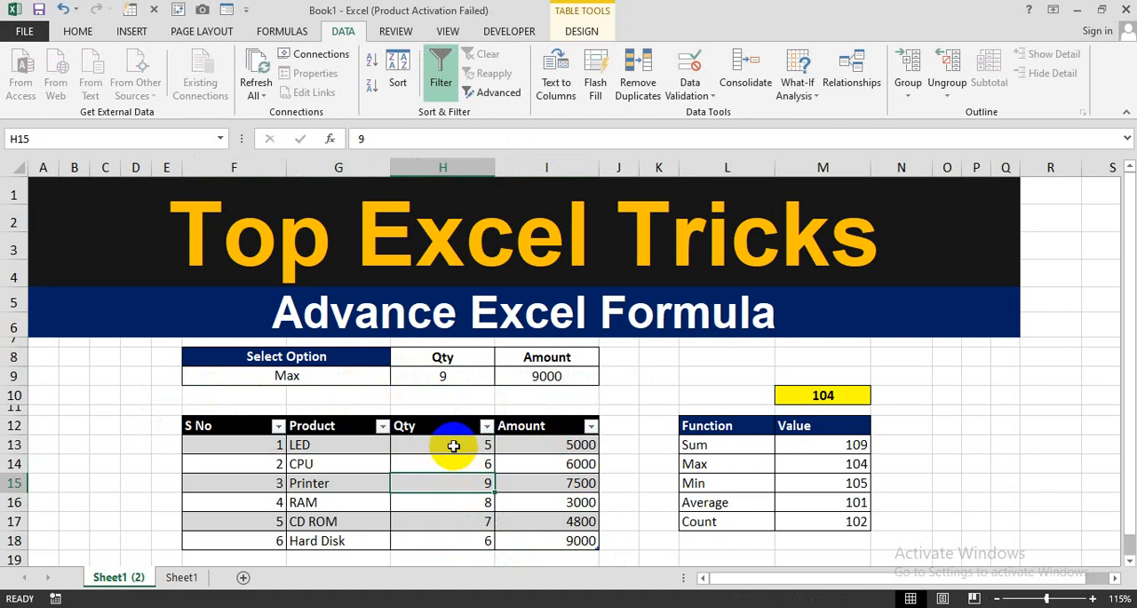
pyautogui.moveTo(451, 443); pyautogui.dragTo(451, 539)
pyautogui.click(447, 484)
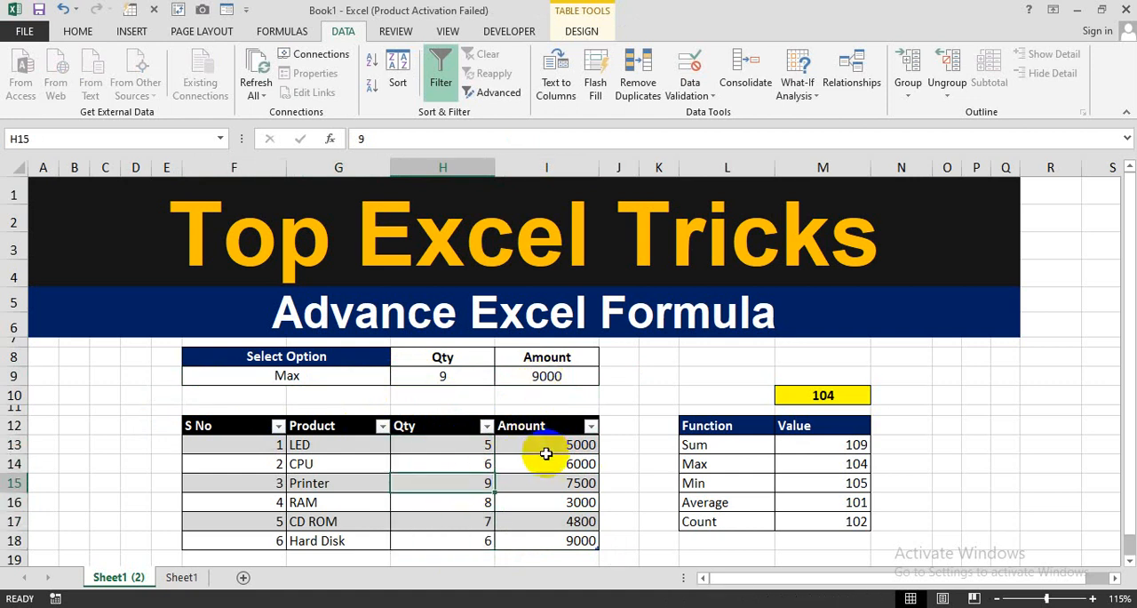
pyautogui.click(551, 542)
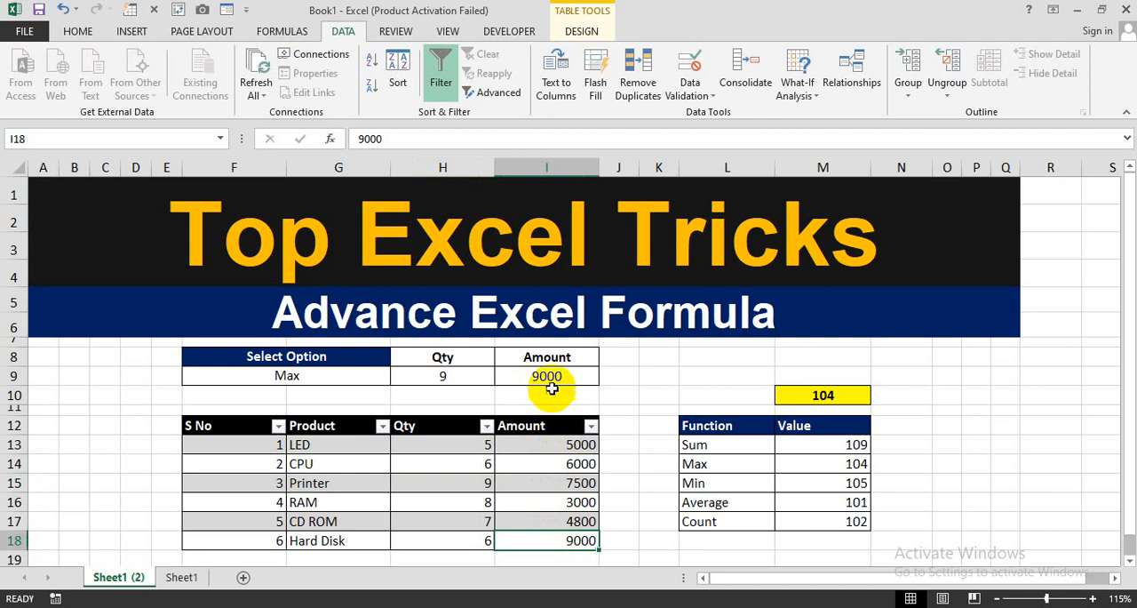
# - Choose Min as the option in F9 to test the Qty and Amount formulas
pyautogui.click(371, 378)
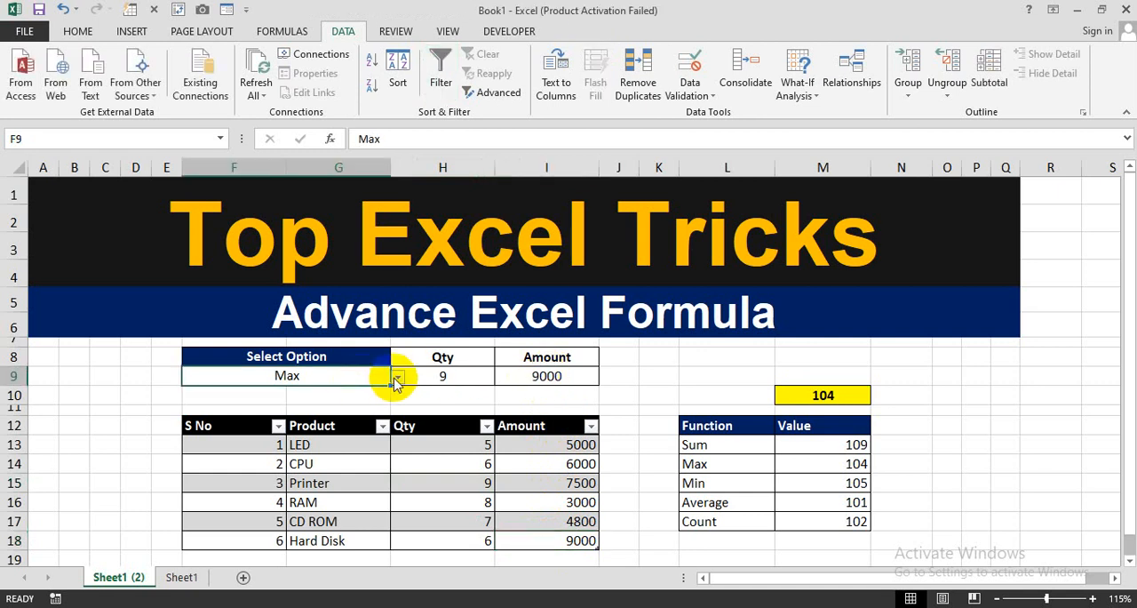
pyautogui.click(398, 377)
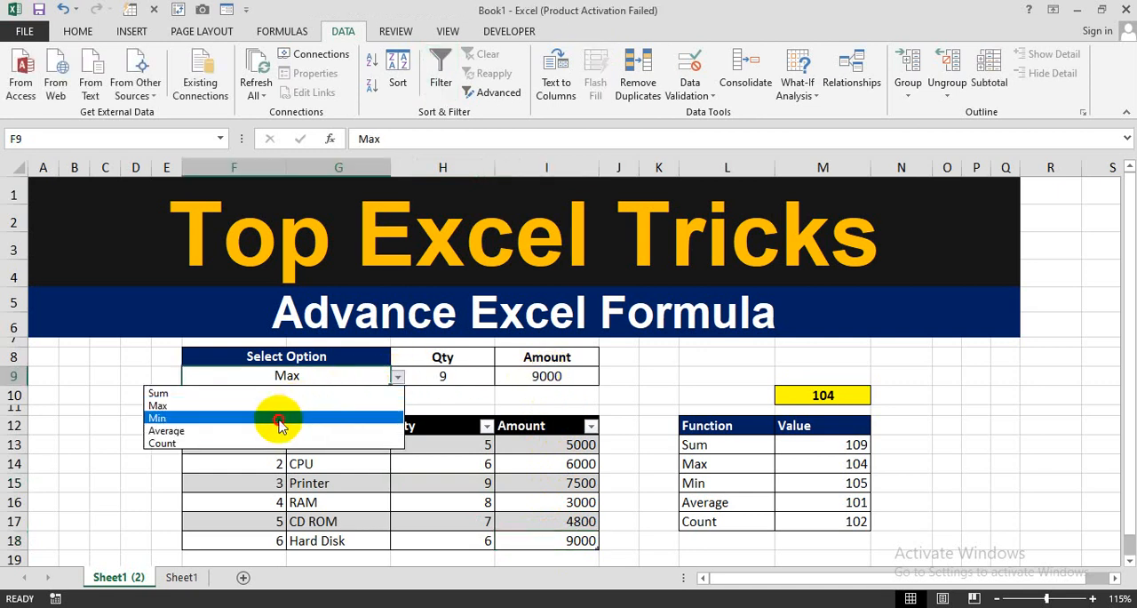
pyautogui.click(278, 419)
# - Choose Count as the option in F9 and check the Qty and Amount results against the table rows in F13:I18
pyautogui.click(398, 377)
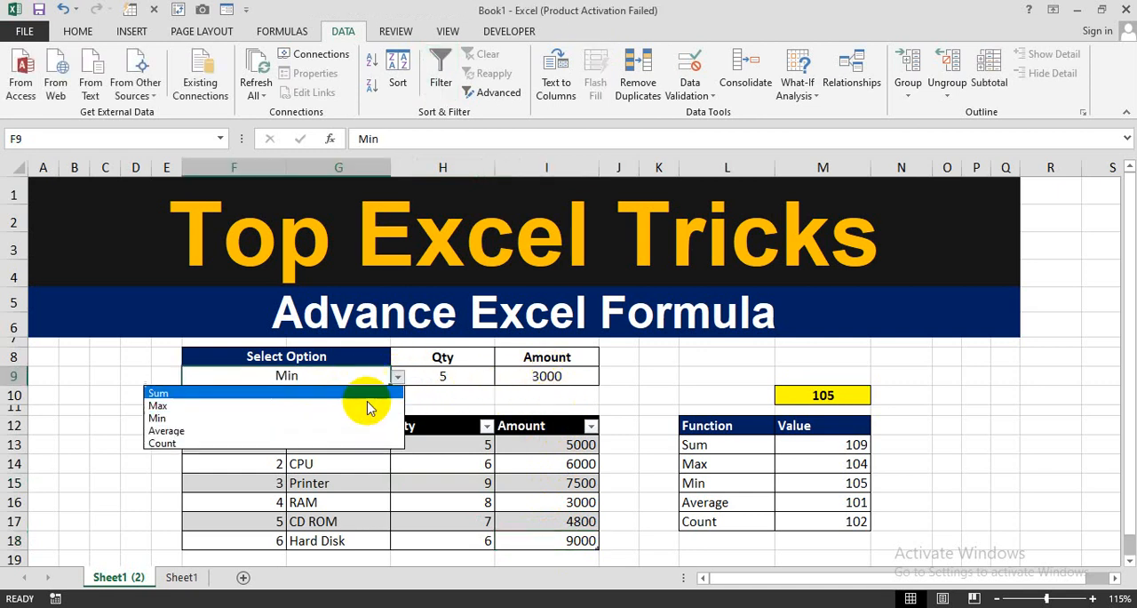
pyautogui.click(325, 442)
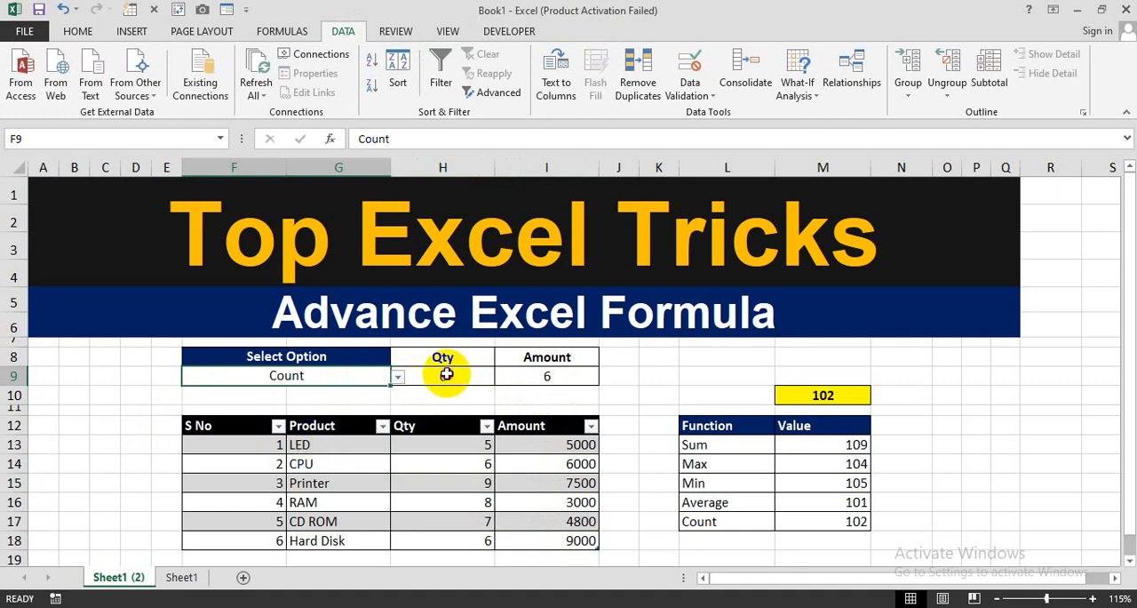
pyautogui.click(446, 374)
pyautogui.click(545, 377)
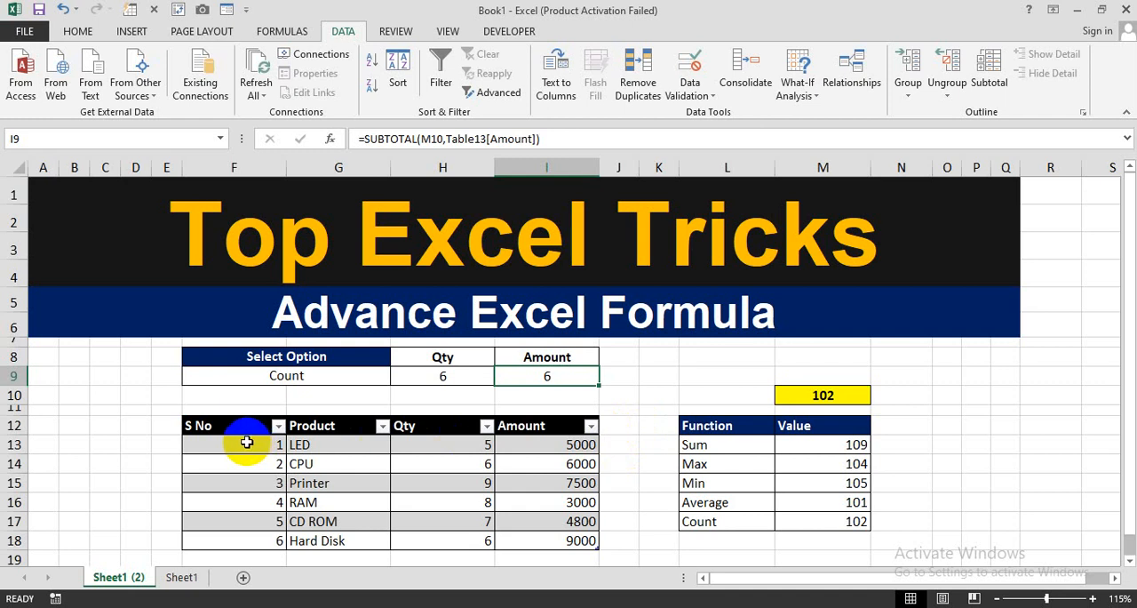
pyautogui.moveTo(246, 443); pyautogui.dragTo(517, 540)
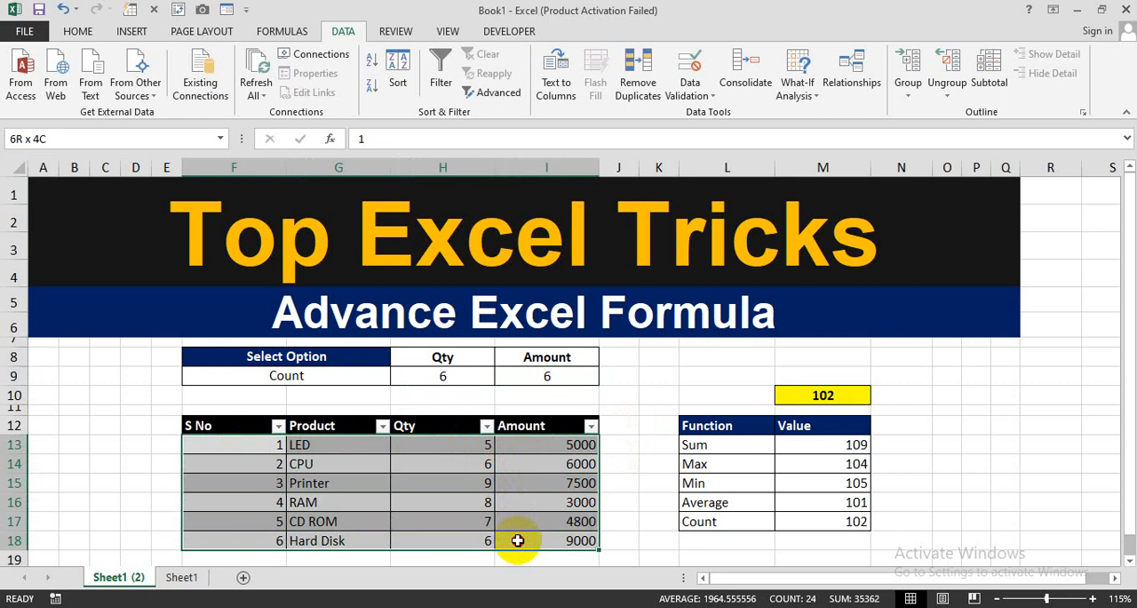
pyautogui.moveTo(517, 540); pyautogui.dragTo(518, 540)
pyautogui.click(658, 442)
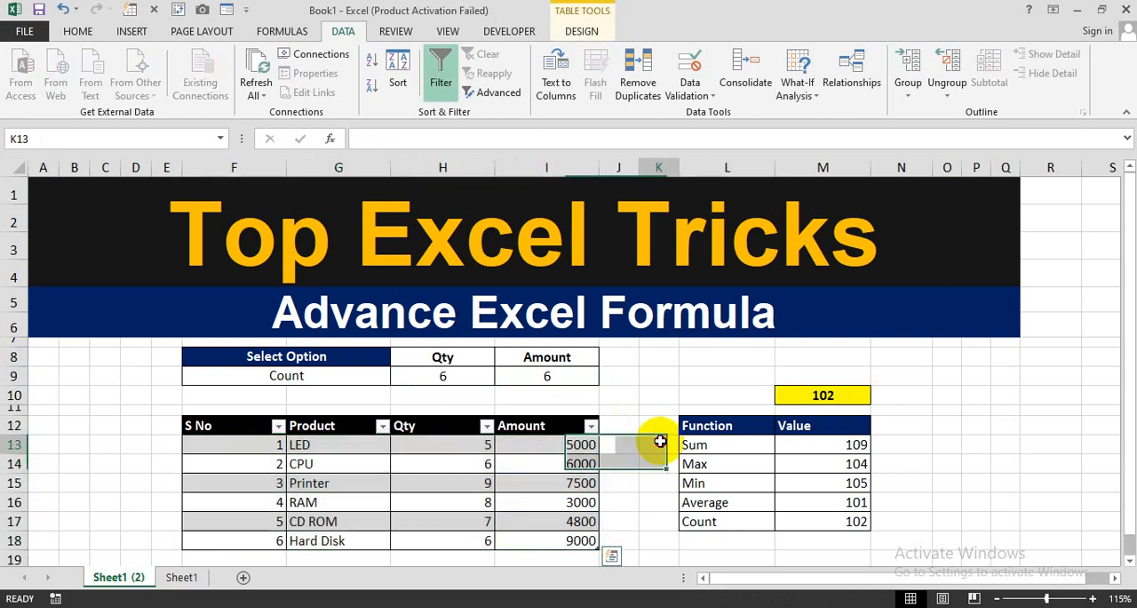